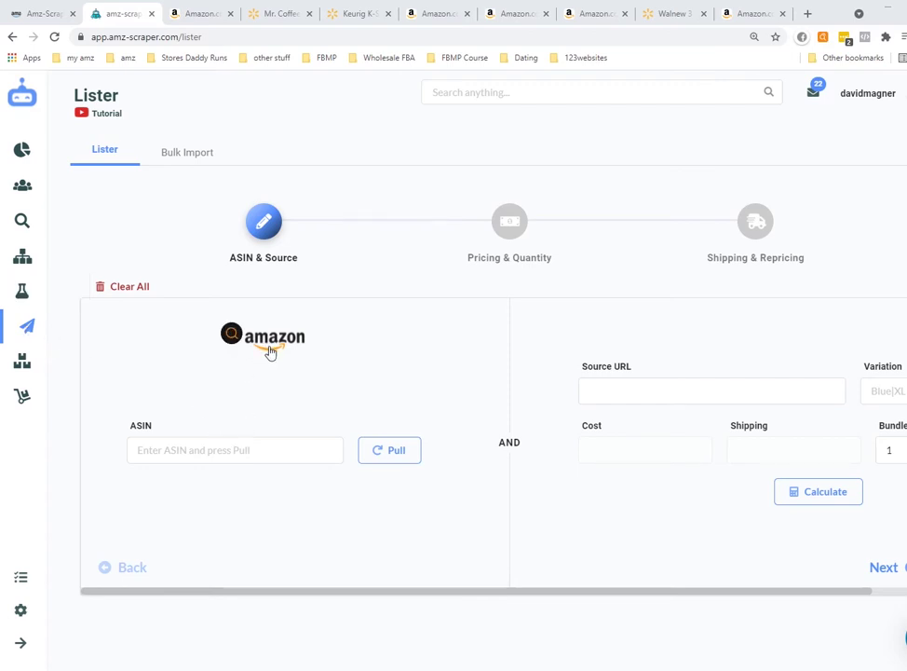
# Enter ASIN B07QG3VQDH from the Amazon page of the Mr. Coffee espresso machine in the lister and pull its product data
pyautogui.click(250, 450)
pyautogui.write('B07QG3VQDH')
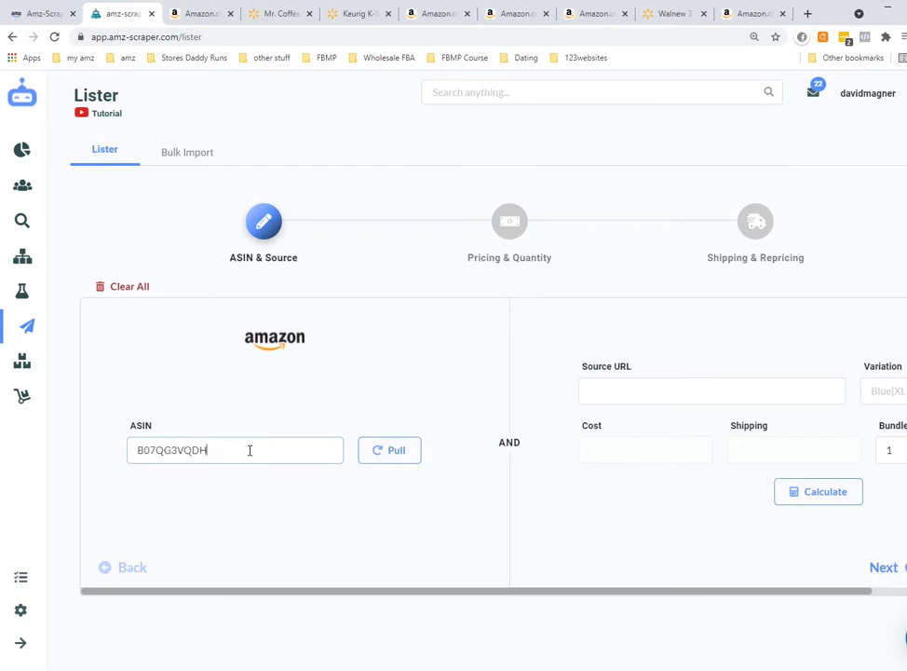
pyautogui.click(192, 14)
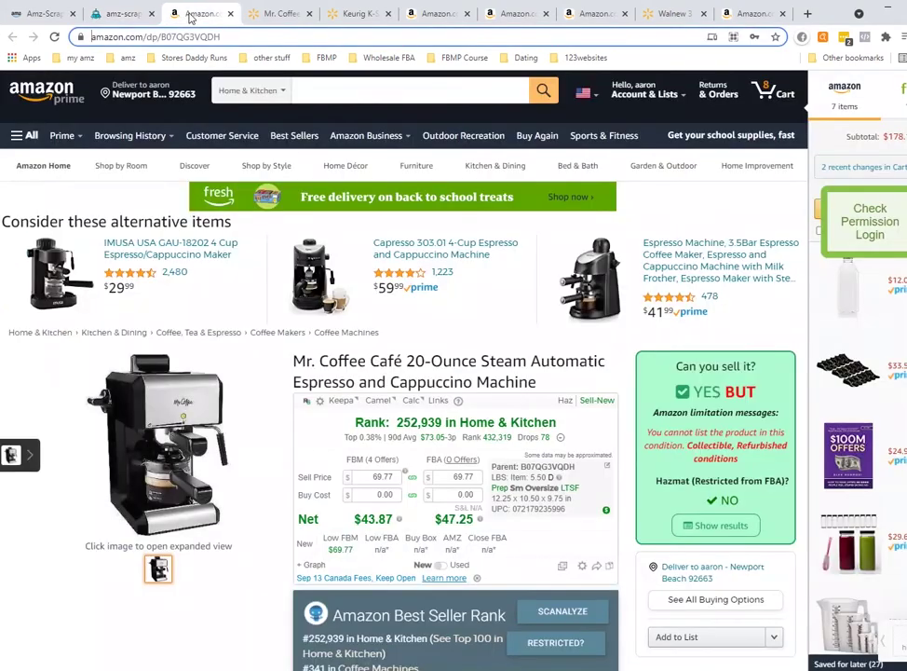
pyautogui.click(196, 35)
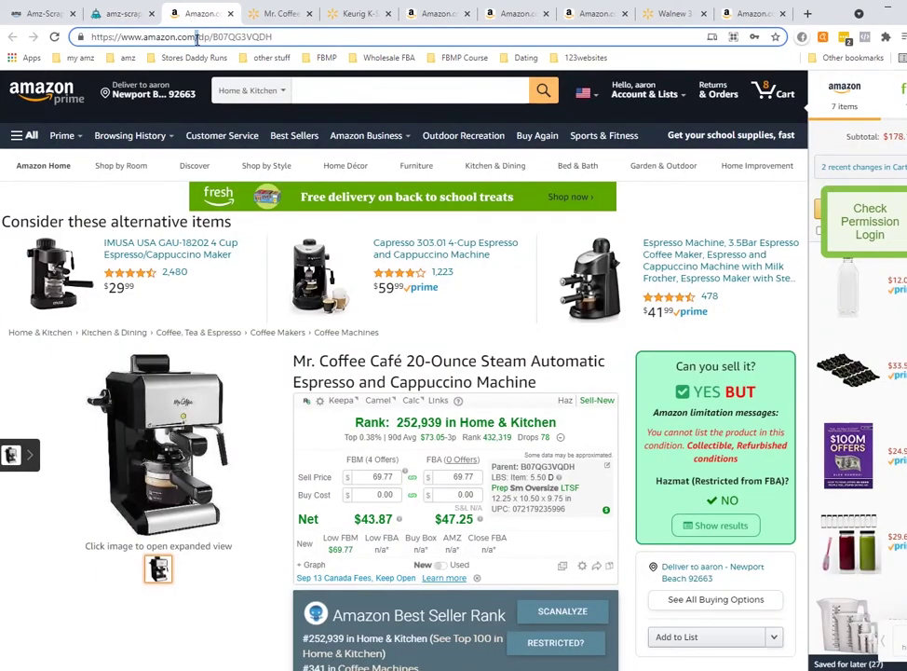
pyautogui.doubleClick(225, 37)
pyautogui.hotkey('ctrl', 'c')
pyautogui.click(126, 14)
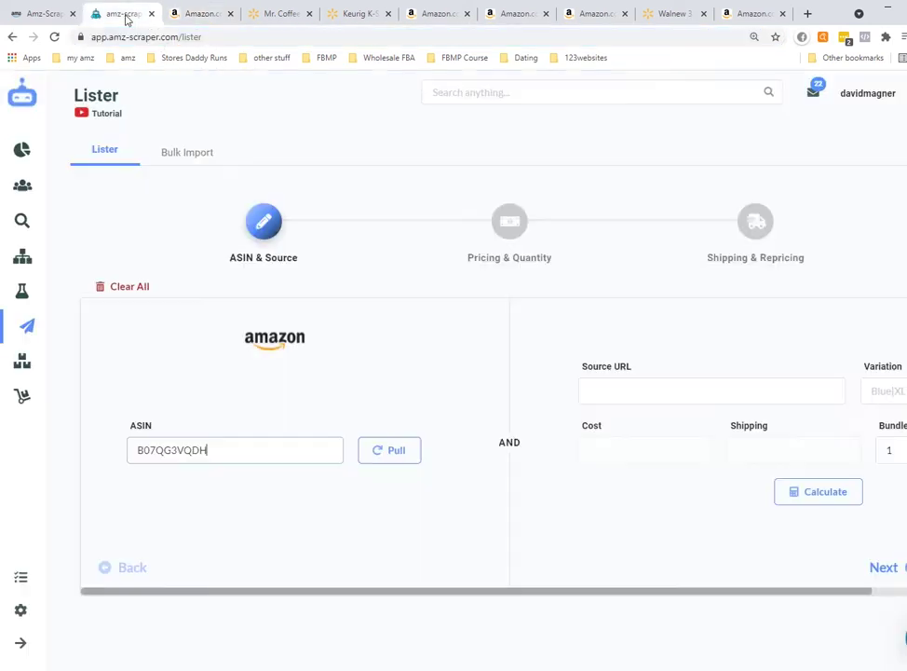
pyautogui.doubleClick(172, 443)
pyautogui.hotkey('ctrl', 'v')
pyautogui.click(384, 452)
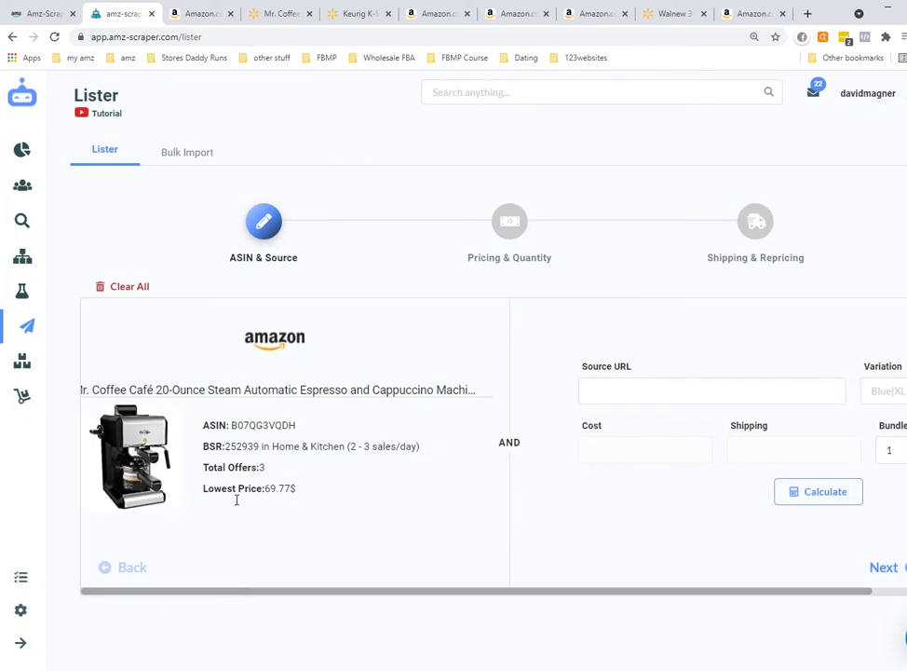
# Copy the full URL of the Mr. Coffee espresso machine's Walmart page into the lister's Source URL
pyautogui.moveTo(246, 593); pyautogui.dragTo(314, 593)
pyautogui.click(535, 382)
pyautogui.click(284, 15)
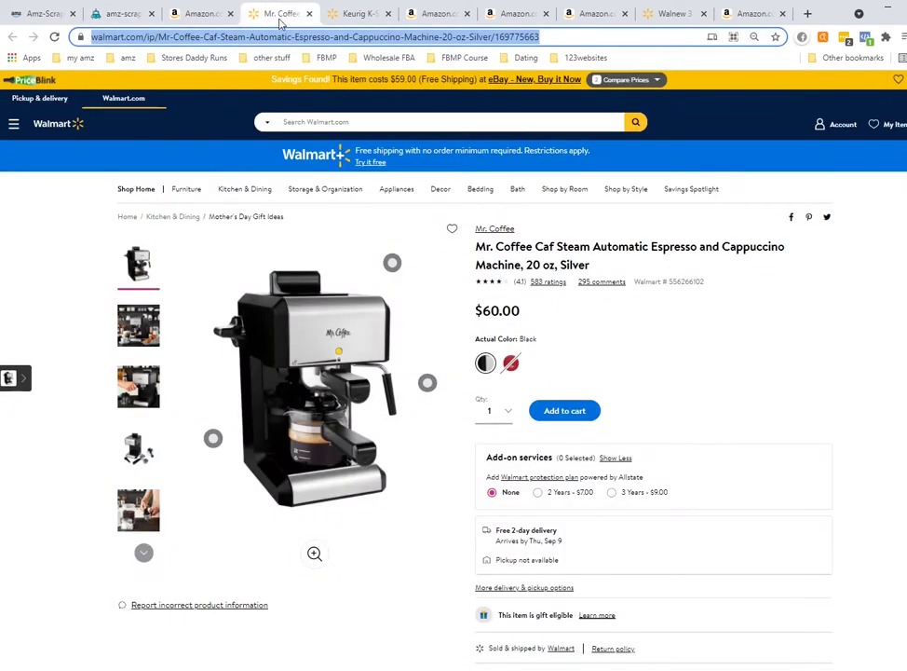
pyautogui.click(281, 35)
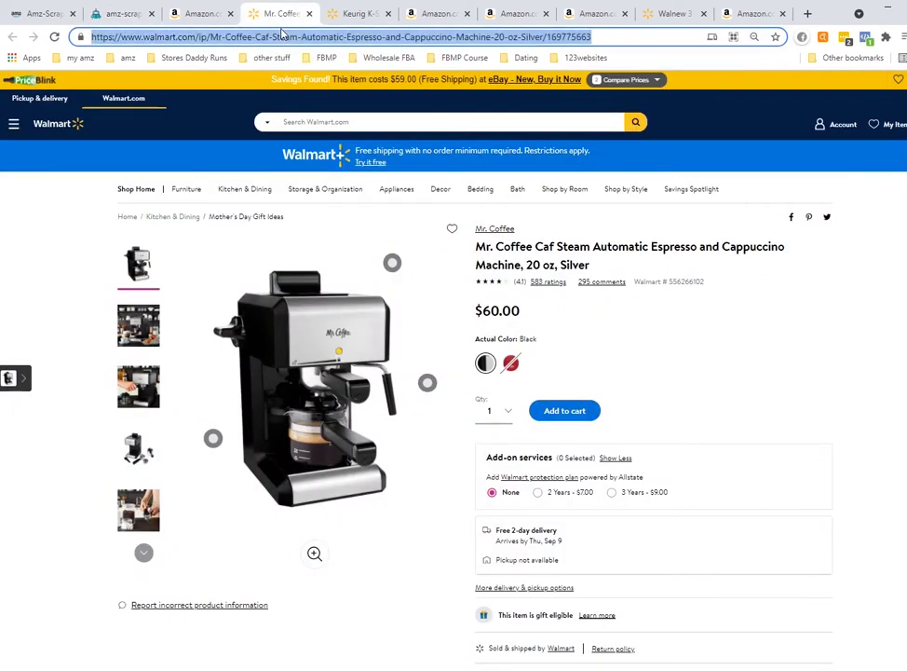
pyautogui.click(206, 39)
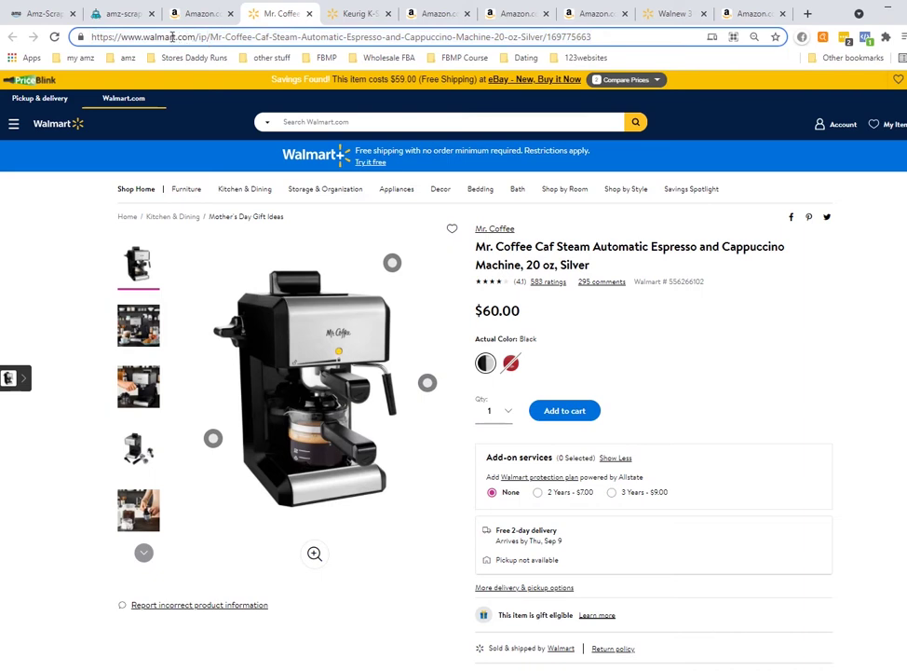
pyautogui.tripleClick(172, 37)
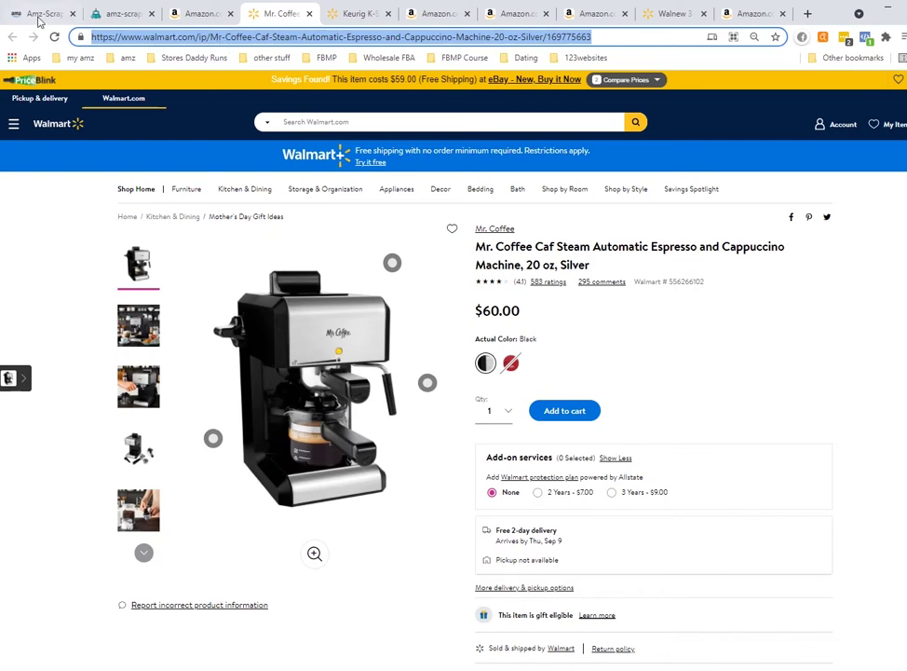
pyautogui.click(100, 13)
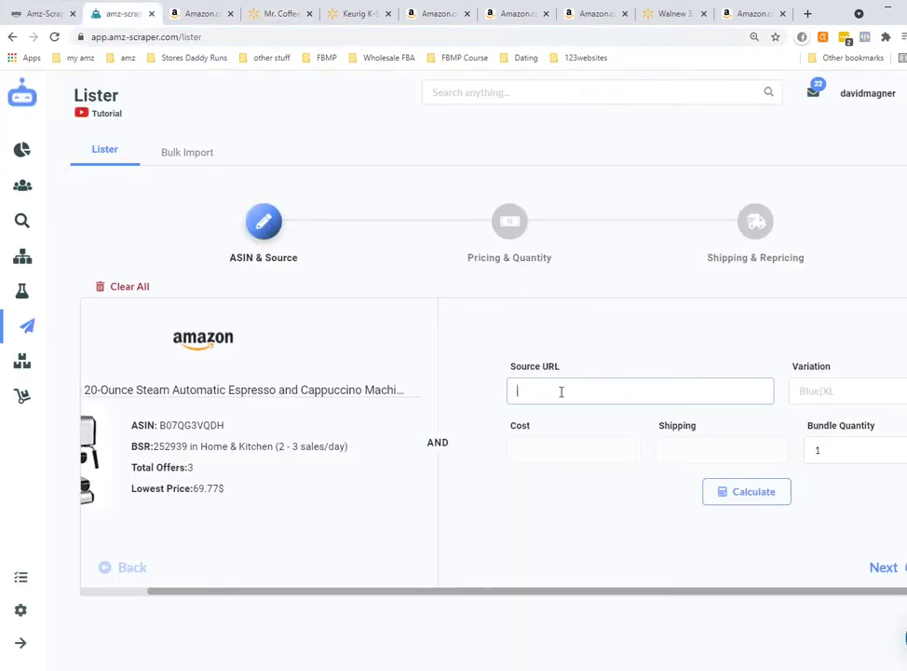
pyautogui.hotkey('ctrl', 'v')
# Check the Amazon and Walmart espresso machine pages for variations, viewing Walmart's red color option and returning to black
pyautogui.click(816, 397)
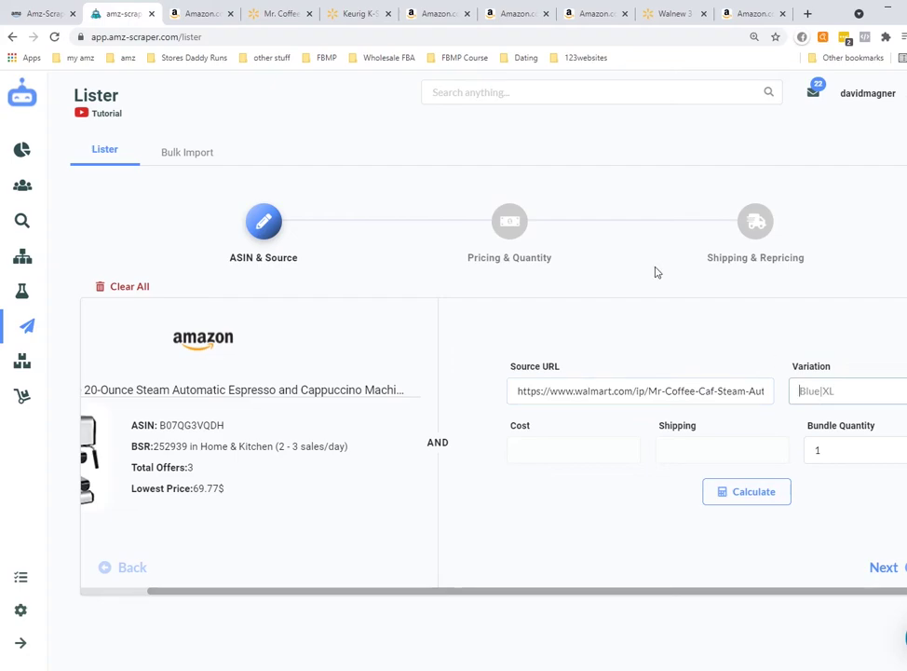
pyautogui.click(190, 14)
pyautogui.scroll(-10, 373, 461)
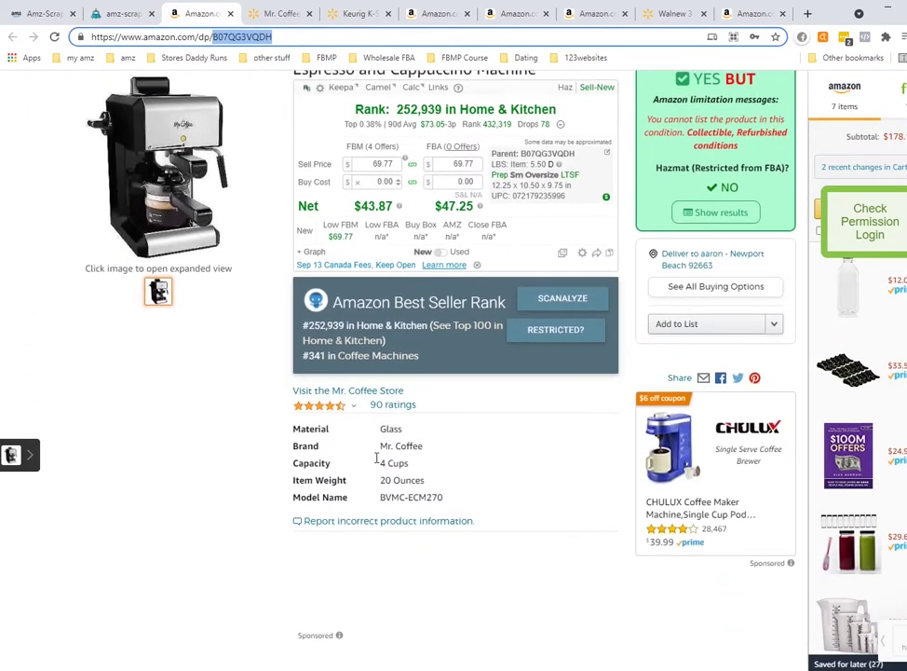
pyautogui.scroll(9, 381, 421)
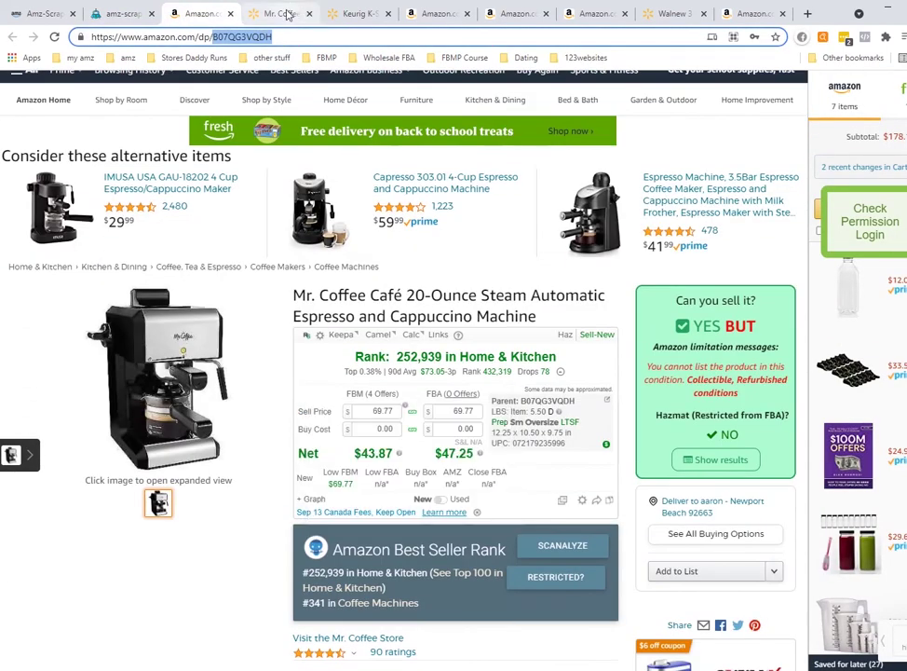
pyautogui.click(283, 13)
pyautogui.scroll(-3, 587, 410)
pyautogui.scroll(3, 612, 421)
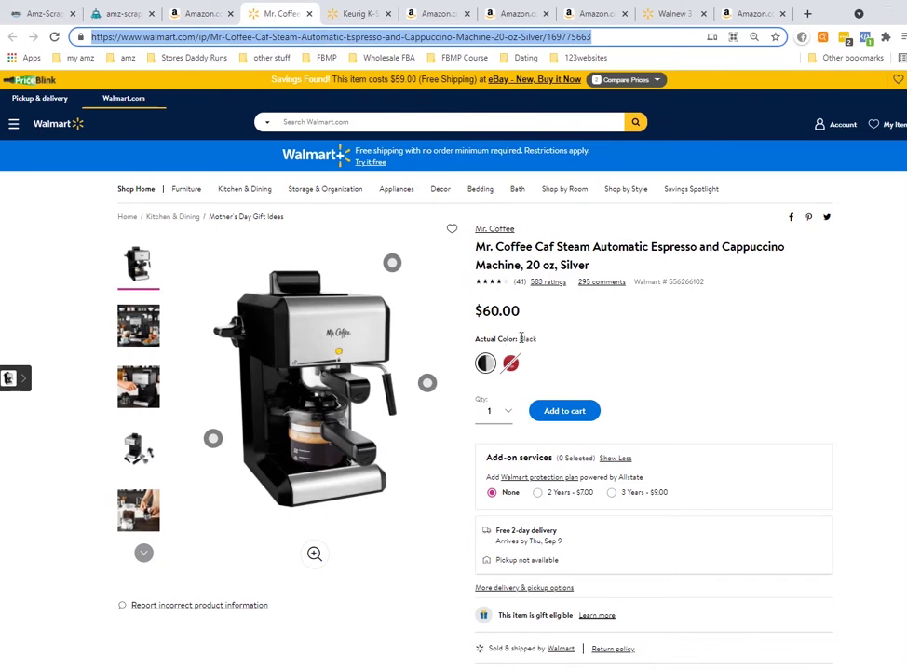
pyautogui.click(512, 364)
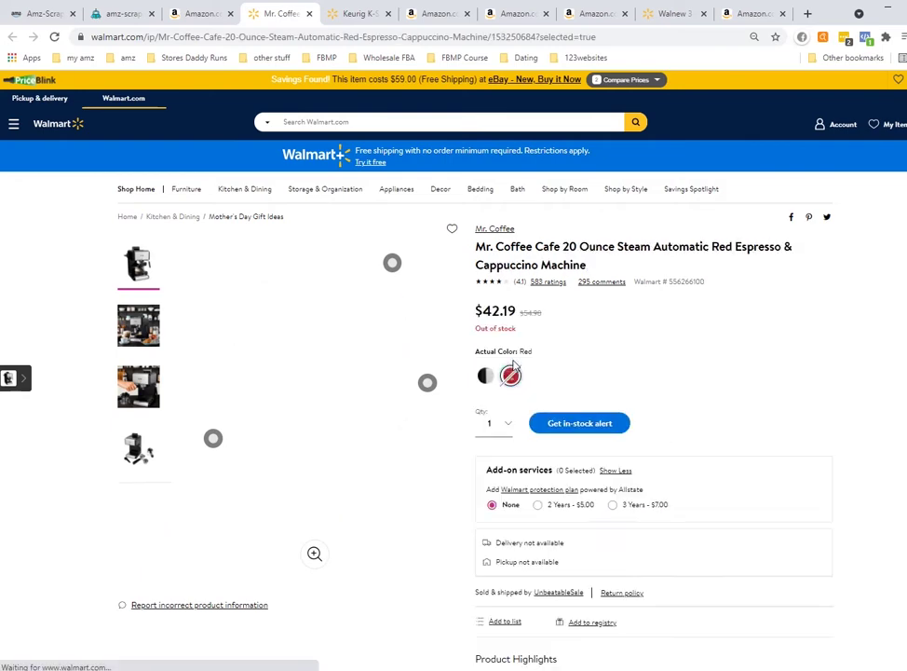
pyautogui.click(485, 375)
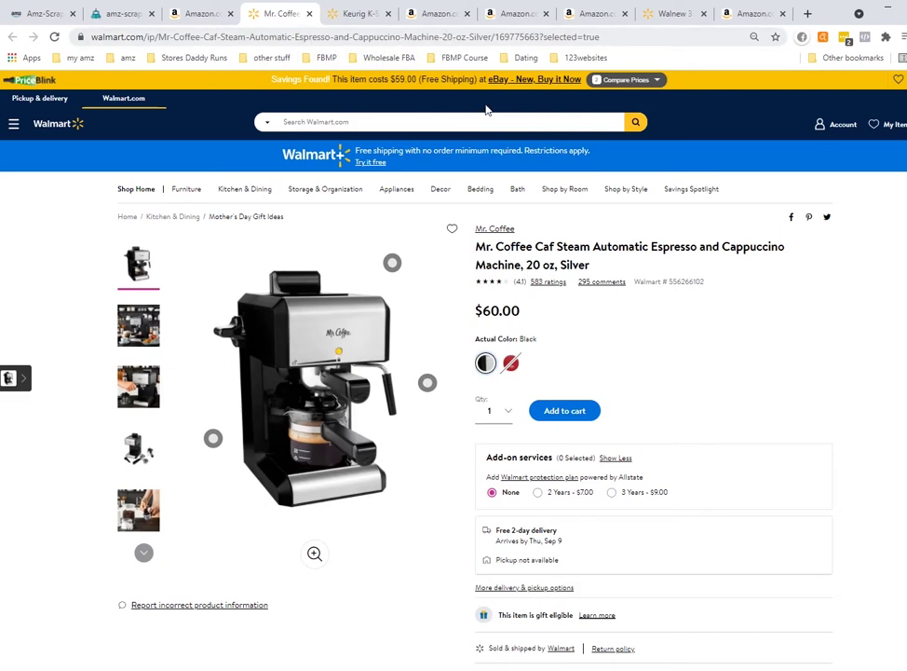
# Copy the color name Black from the Walmart page into the lister's Variation field
pyautogui.doubleClick(529, 338)
pyautogui.hotkey('ctrl', 'c')
pyautogui.click(183, 11)
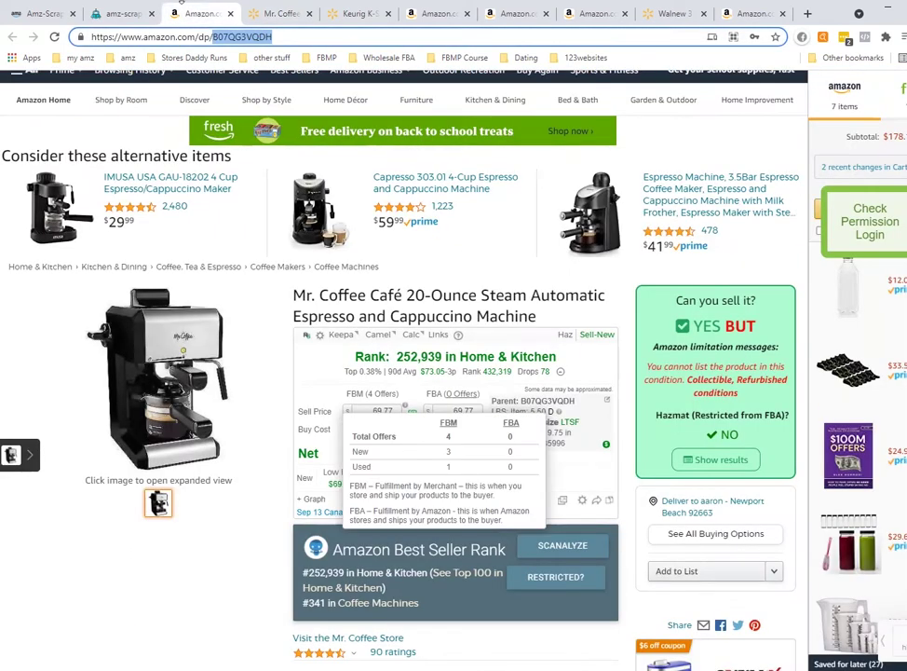
pyautogui.click(90, 19)
pyautogui.click(809, 396)
pyautogui.hotkey('ctrl', 'v')
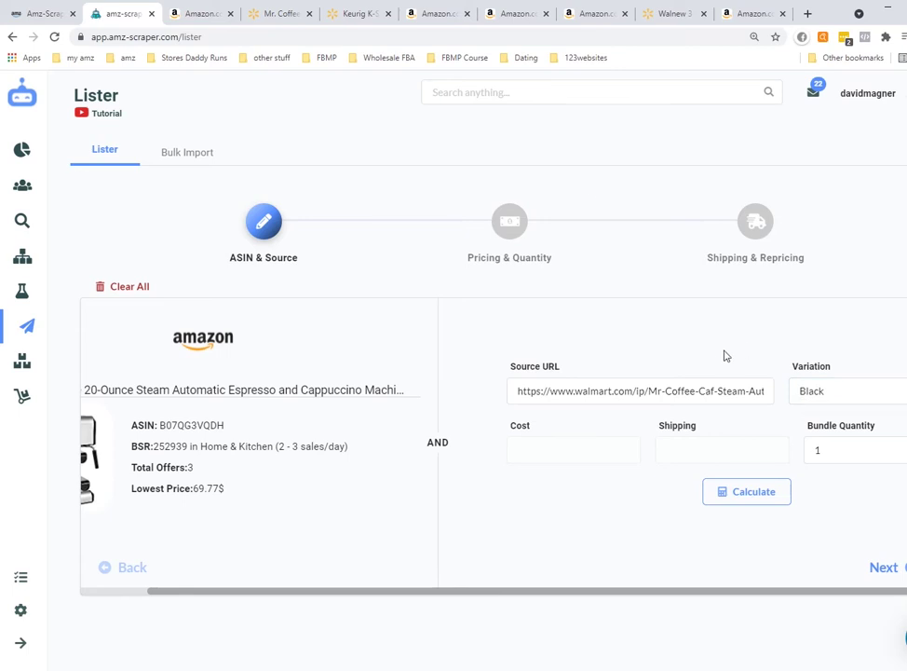
pyautogui.click(197, 17)
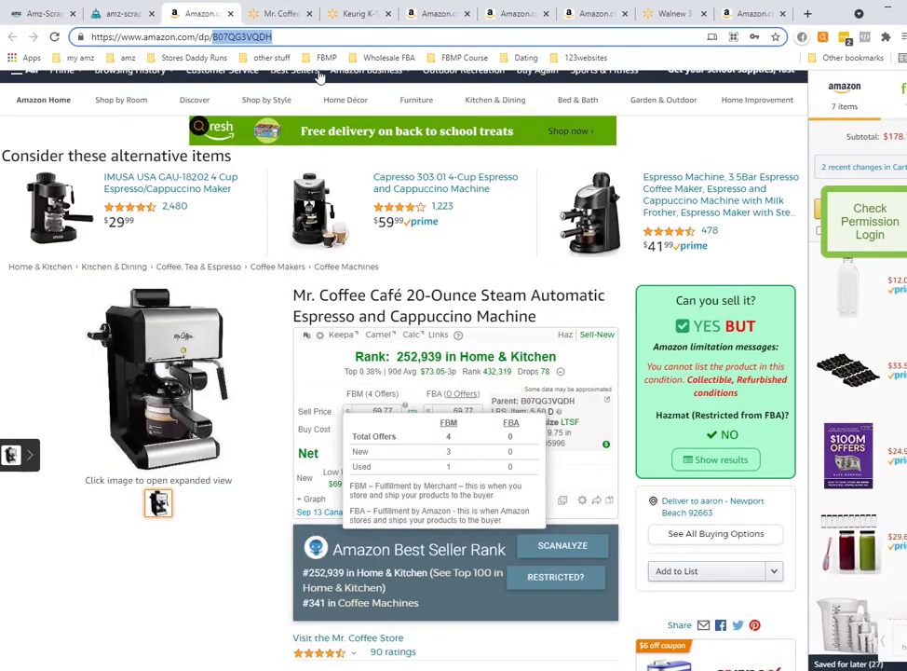
pyautogui.click(278, 15)
pyautogui.click(550, 342)
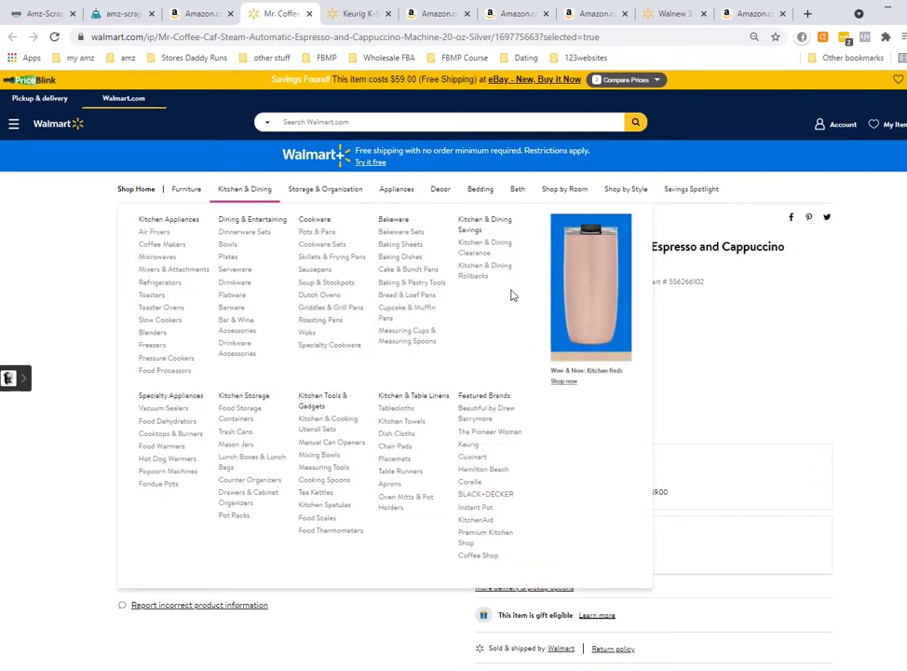
pyautogui.click(193, 17)
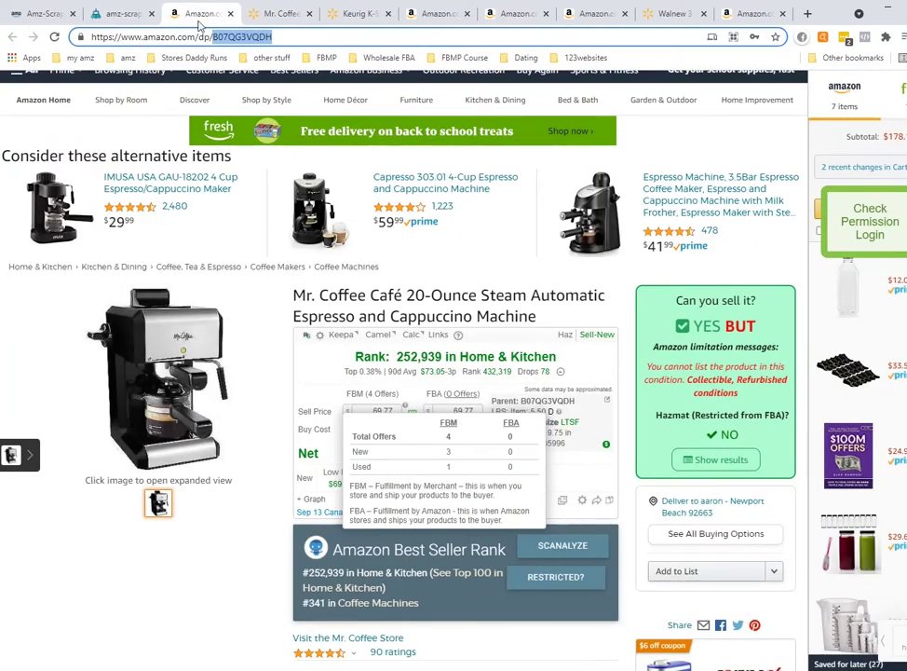
pyautogui.click(132, 17)
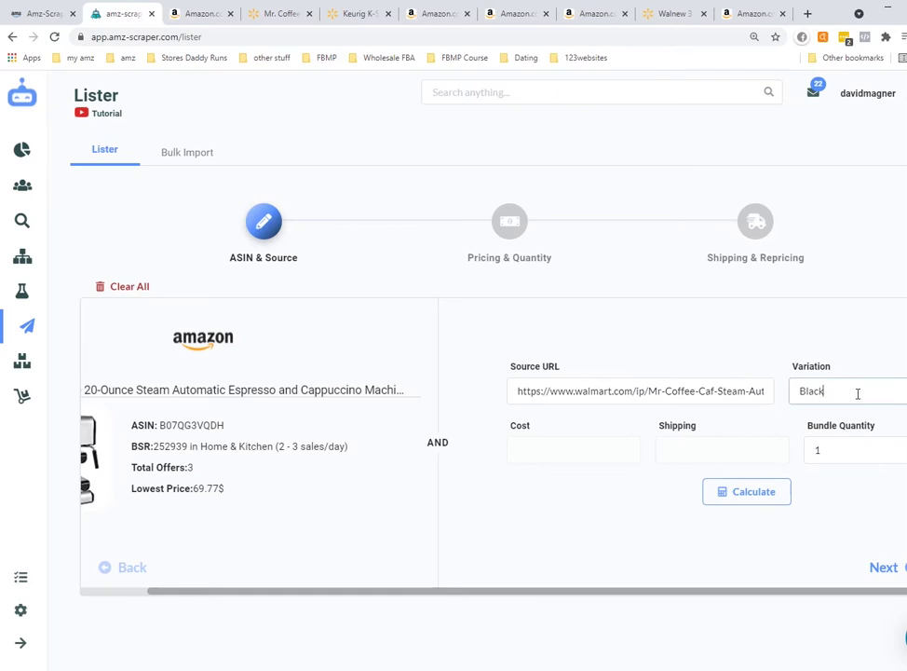
# Try appending the pipe-separated values Small and Round to the Variation entry, and remove them so only Black is left
pyautogui.write('|Small')
pyautogui.moveTo(802, 391); pyautogui.dragTo(848, 392)
pyautogui.click(847, 392)
pyautogui.write('||||')
pyautogui.moveTo(854, 391); pyautogui.dragTo(885, 390)
pyautogui.press('BackSpace')
pyautogui.press('BackSpace')
pyautogui.press('BackSpace')
pyautogui.write('Round')
pyautogui.moveTo(828, 390); pyautogui.dragTo(884, 391)
pyautogui.press('BackSpace')
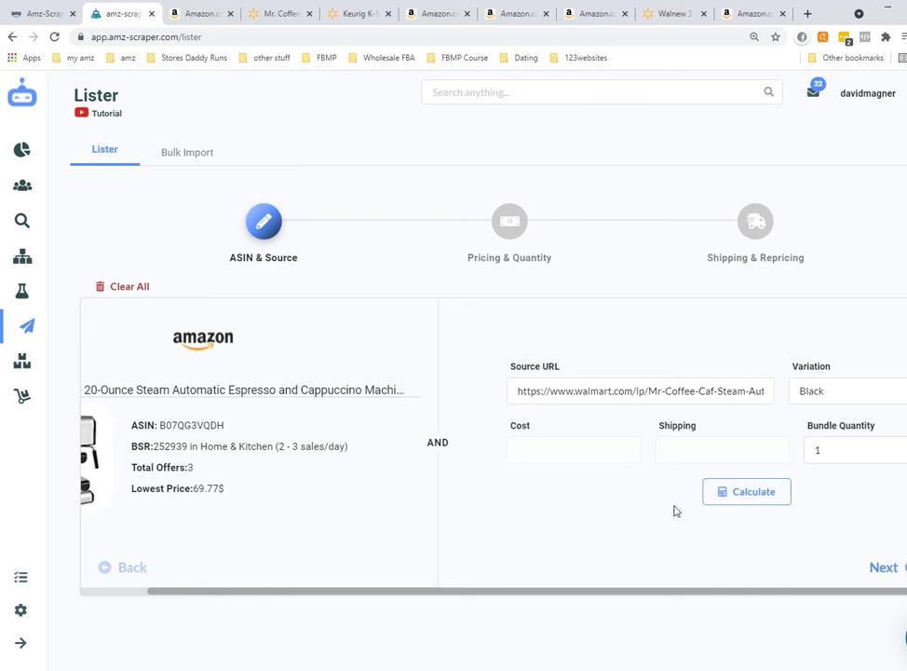
# Calculate the Walmart source's cost and shipping, and compare the source product with the pulled Amazon product
pyautogui.click(730, 498)
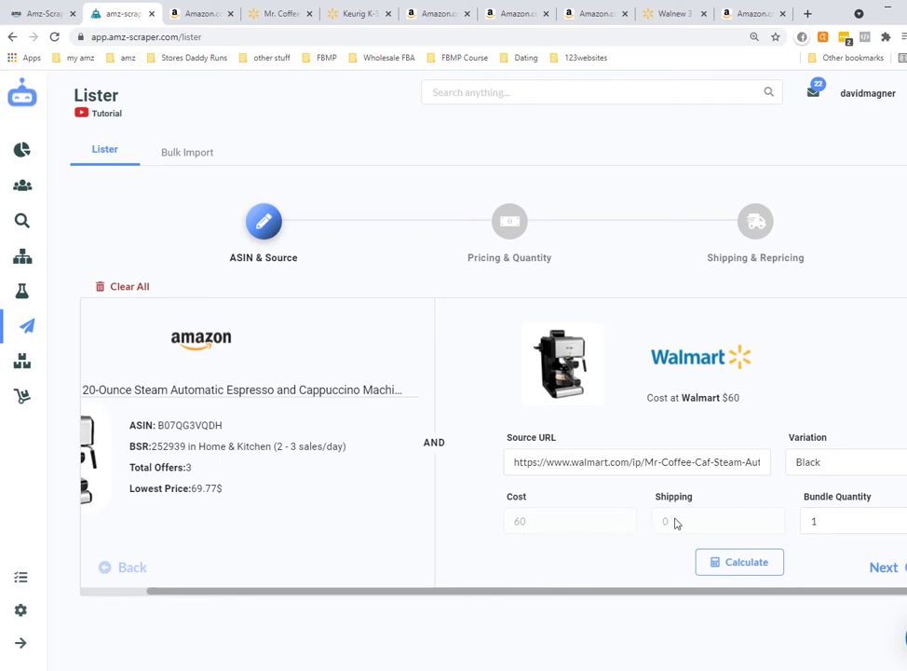
pyautogui.moveTo(676, 592); pyautogui.dragTo(747, 597)
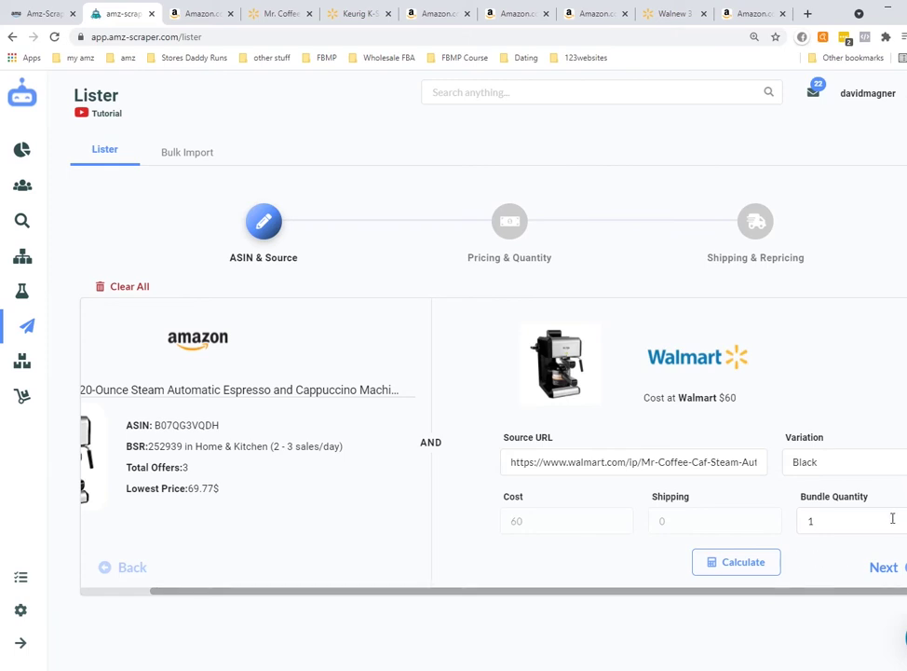
pyautogui.moveTo(312, 593); pyautogui.dragTo(631, 576)
pyautogui.moveTo(536, 592); pyautogui.dragTo(135, 462)
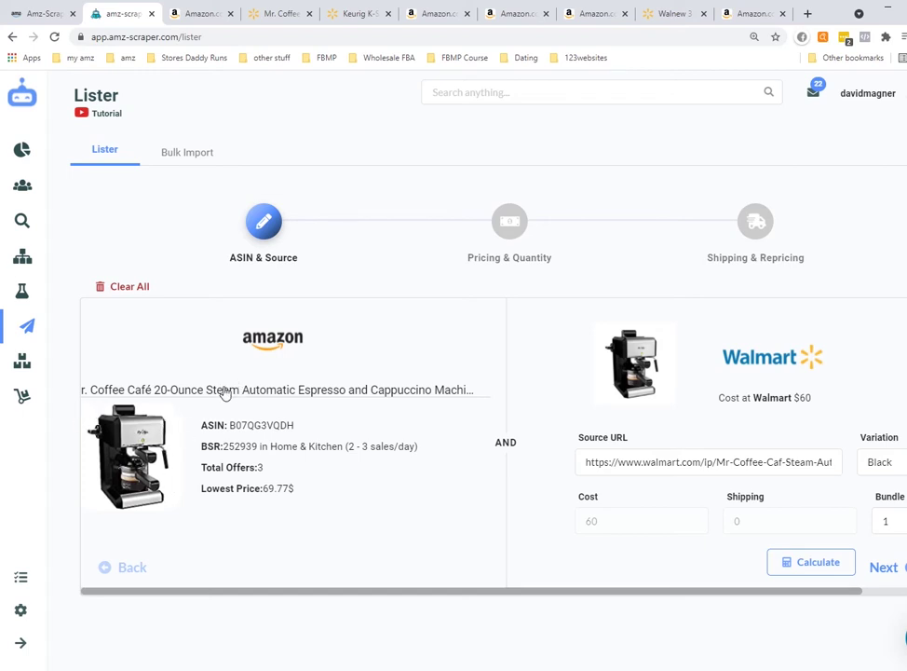
pyautogui.moveTo(167, 452)
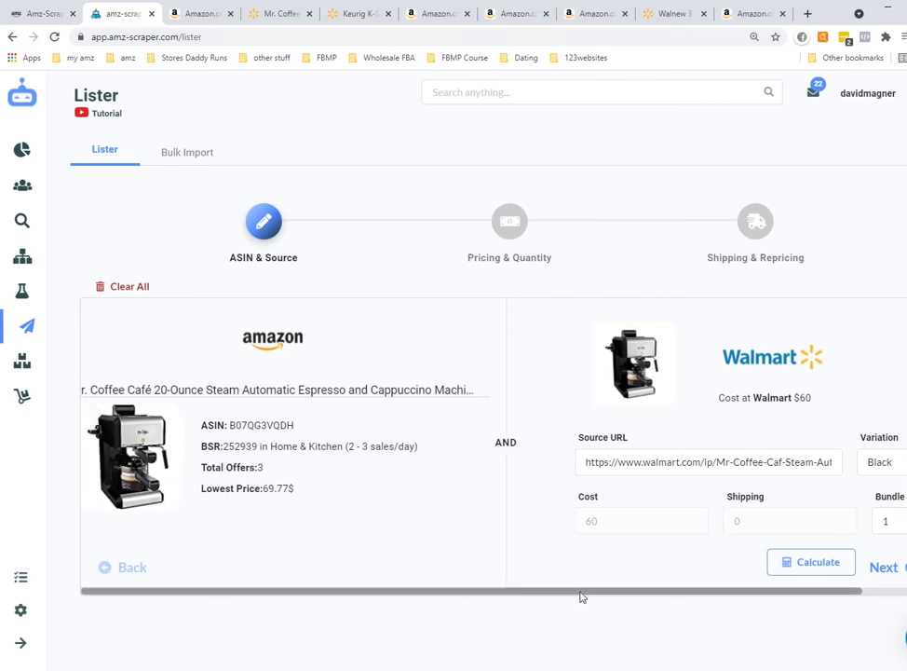
pyautogui.moveTo(583, 594); pyautogui.dragTo(661, 597)
pyautogui.moveTo(671, 365)
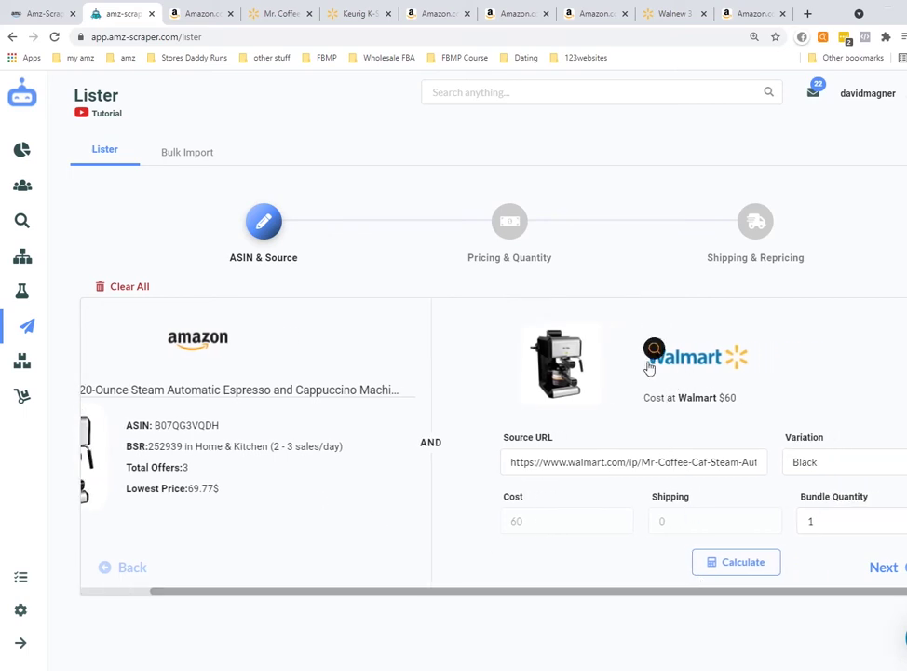
# Set the bundle quantity of the Walmart source to 2 and review the Amazon product beside it
pyautogui.click(839, 521)
pyautogui.press('BackSpace')
pyautogui.write('2')
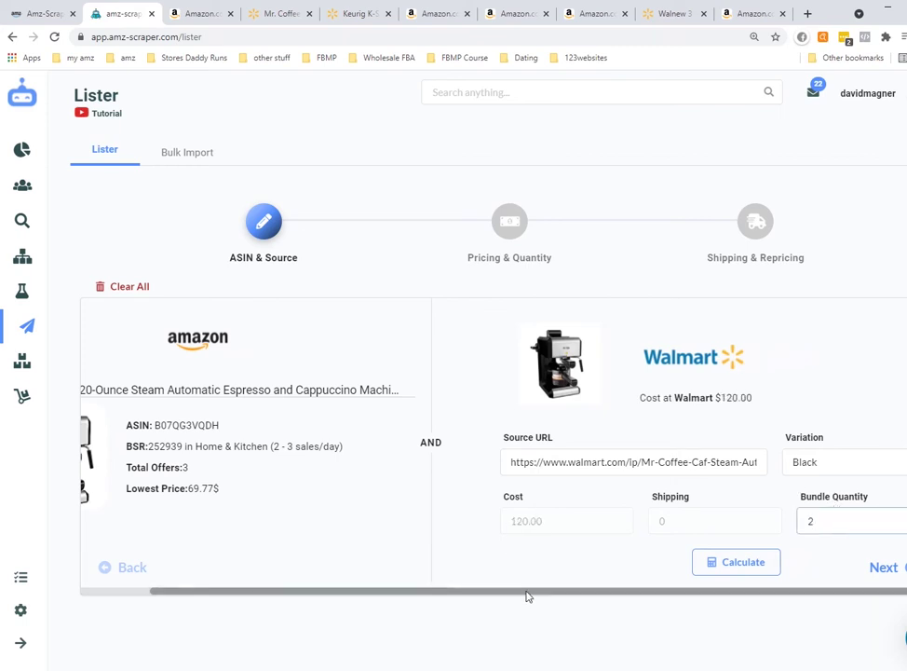
pyautogui.moveTo(526, 593); pyautogui.dragTo(400, 567)
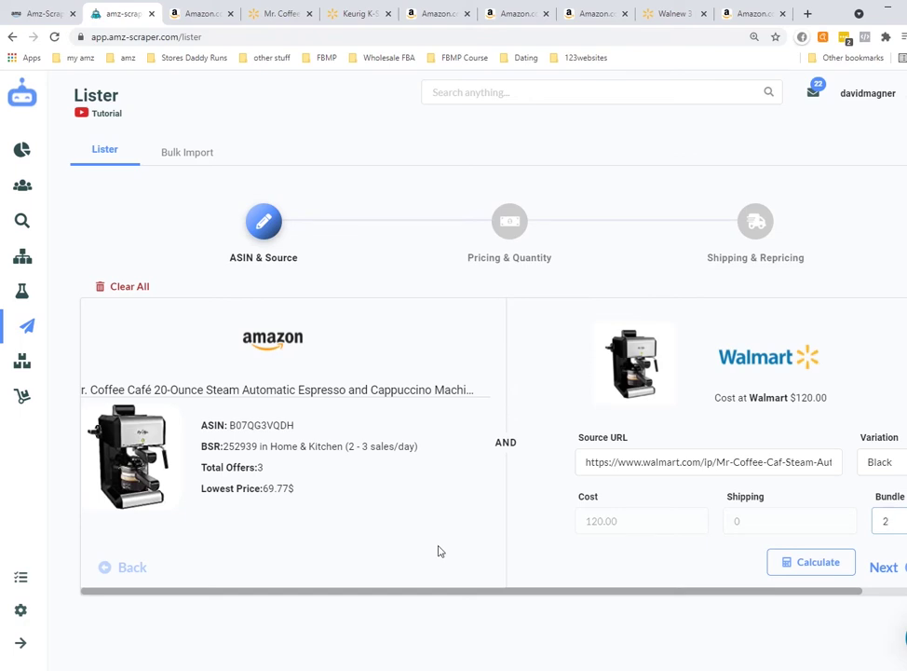
pyautogui.moveTo(478, 593); pyautogui.dragTo(491, 594)
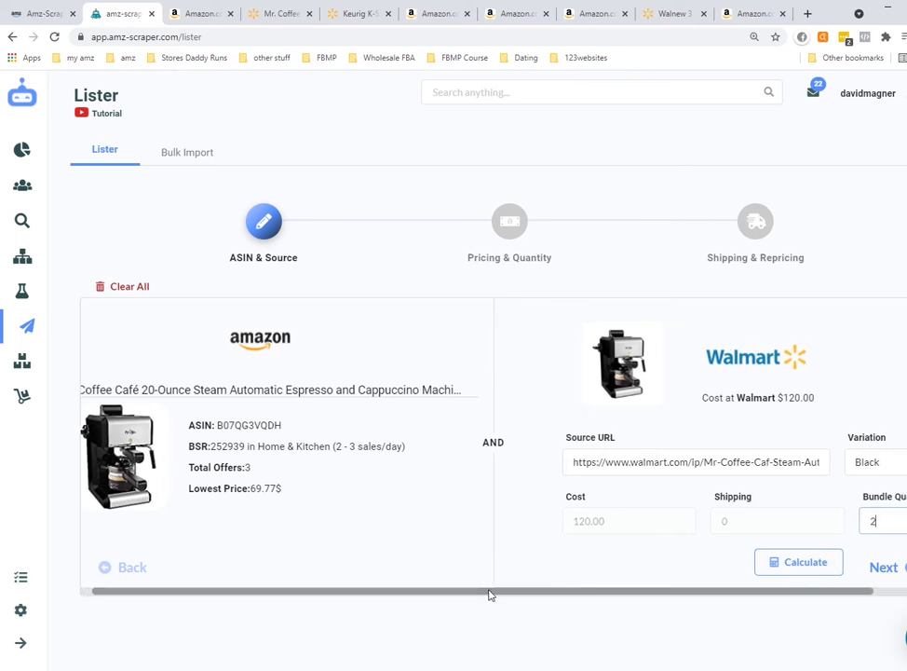
pyautogui.moveTo(489, 594); pyautogui.dragTo(435, 585)
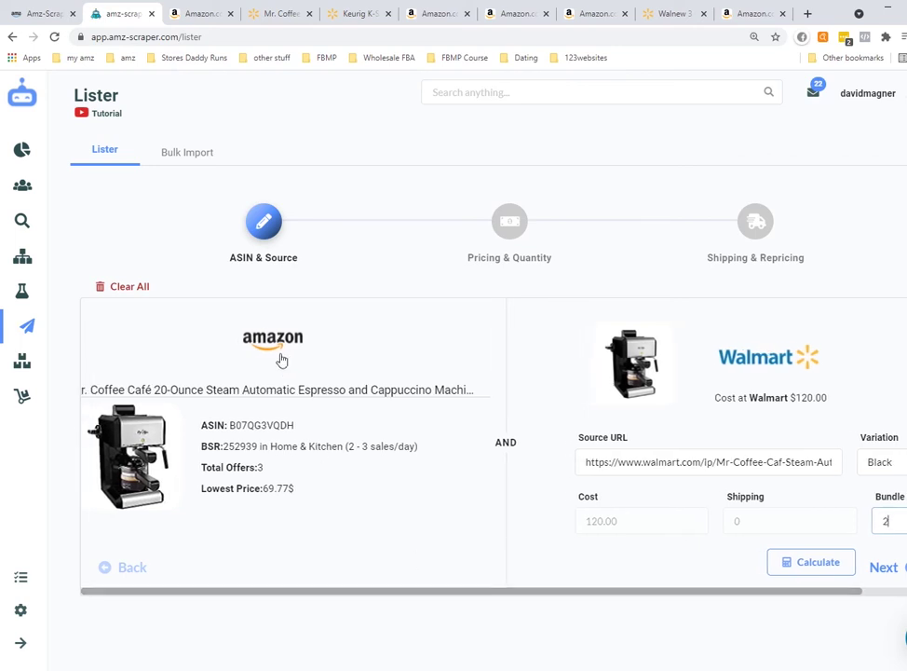
# Switch to the Amazon page of the 4-count Tic Tac Fruit Adventure mints and examine its product images
pyautogui.moveTo(280, 344)
pyautogui.hotkey('ctrl', 'Tab')
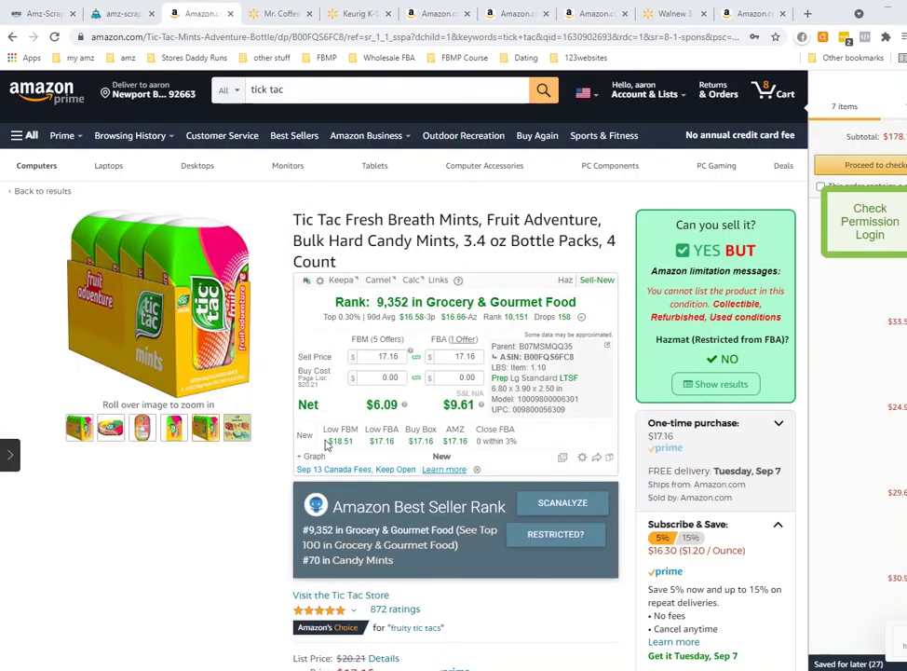
pyautogui.moveTo(137, 295)
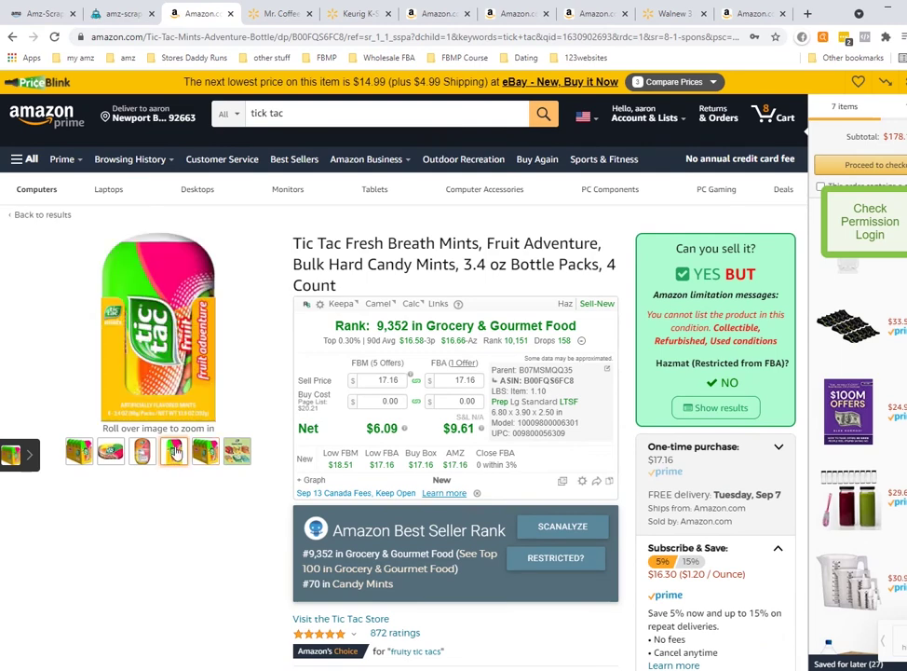
pyautogui.moveTo(145, 454)
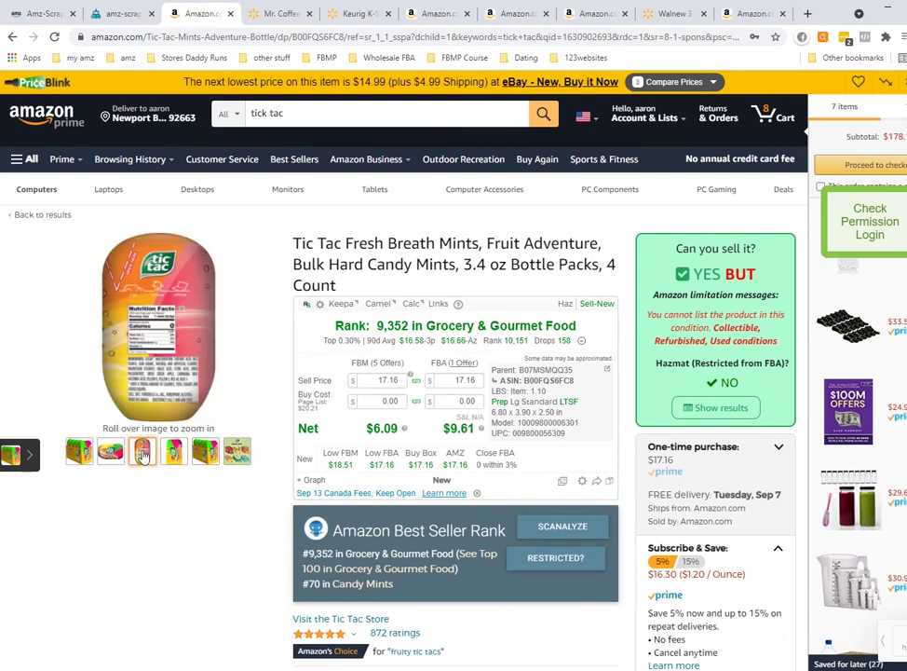
# Examine the Tic Tac product images and the 4 Count wording in the title to identify how many bottles the listing contains
pyautogui.moveTo(108, 454)
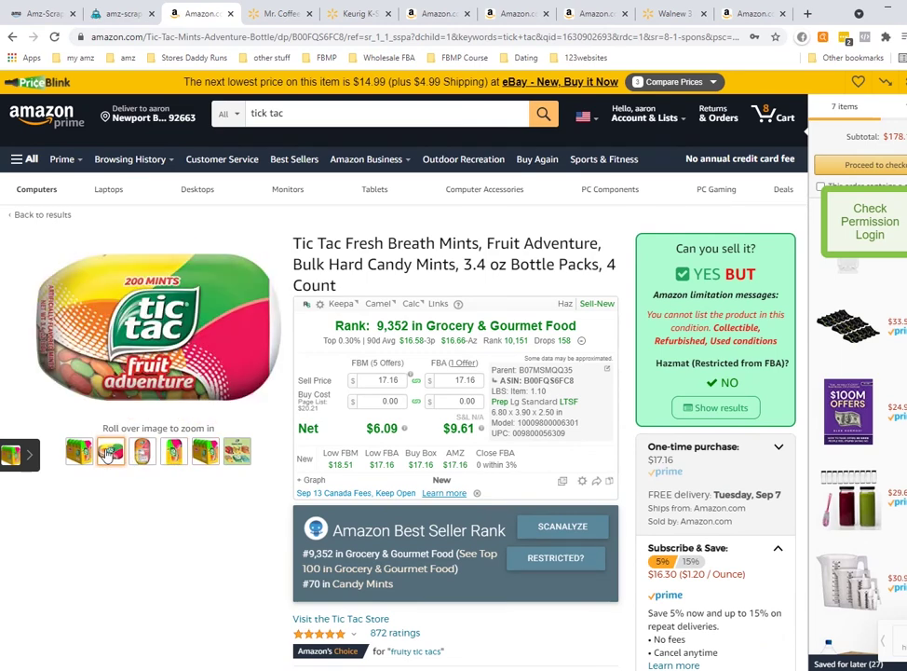
pyautogui.moveTo(79, 451)
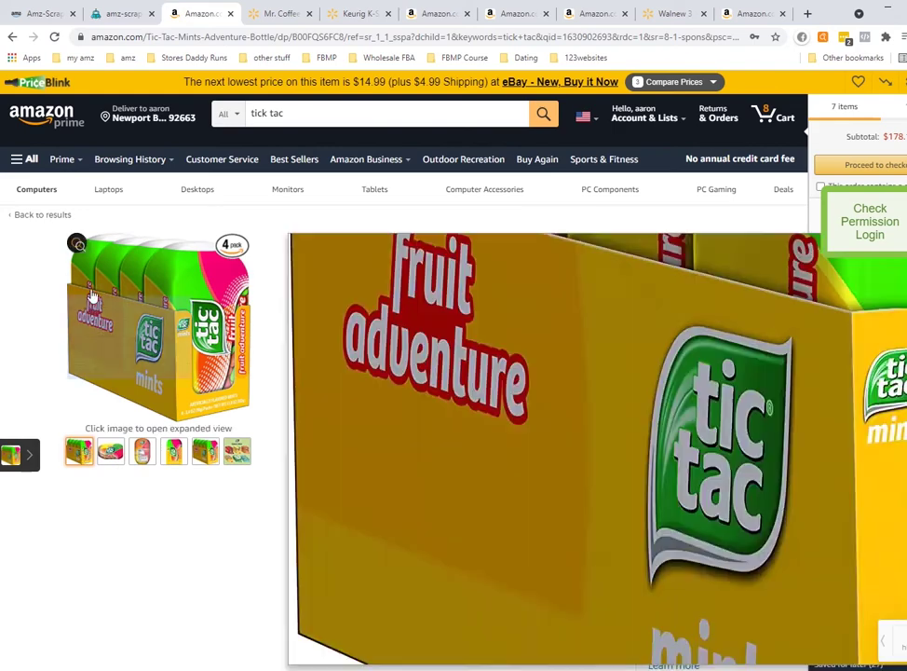
pyautogui.moveTo(91, 300)
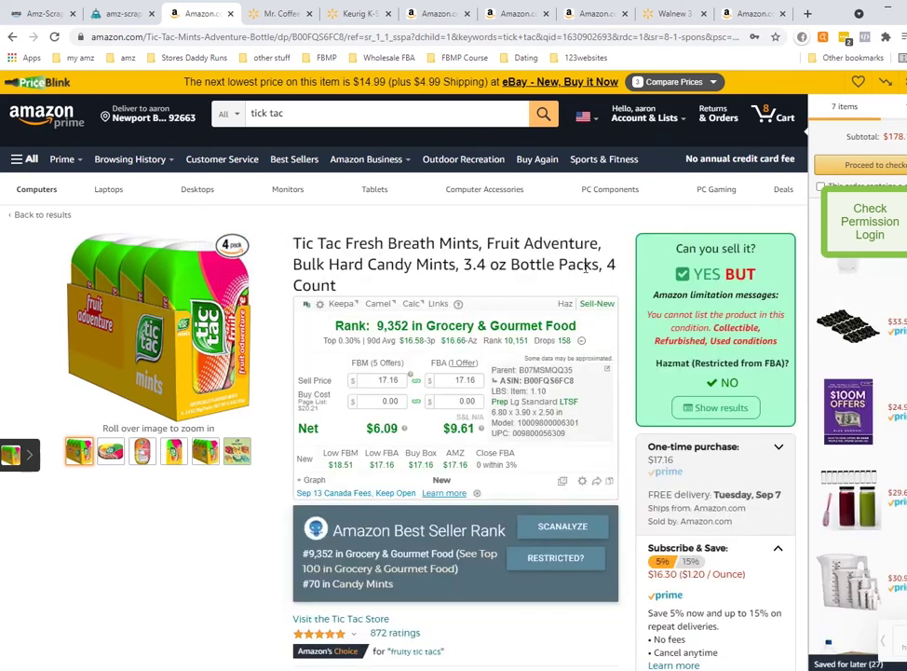
pyautogui.moveTo(610, 265); pyautogui.dragTo(337, 286)
pyautogui.click(407, 251)
pyautogui.moveTo(179, 466)
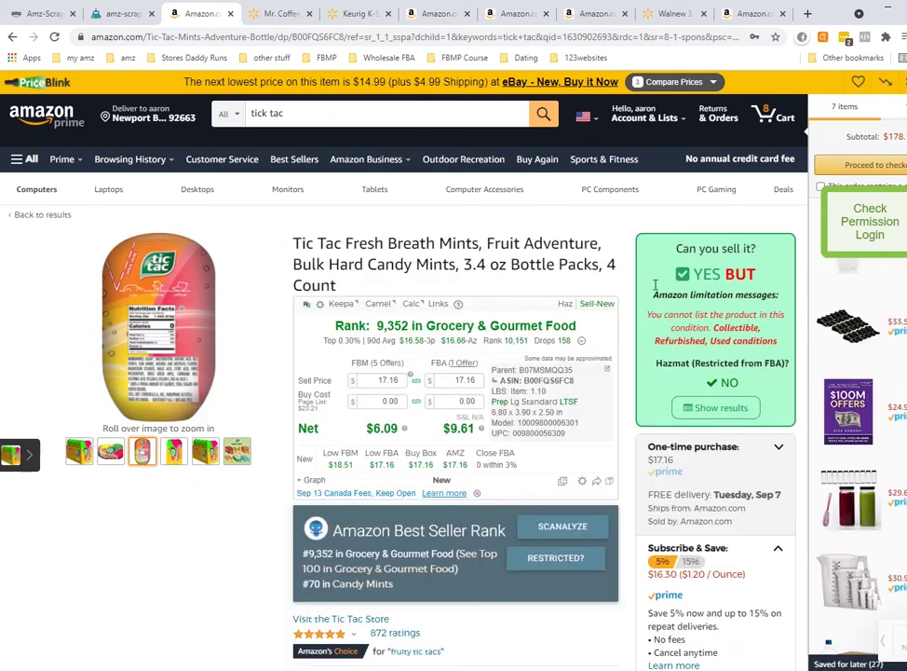
pyautogui.moveTo(607, 265); pyautogui.dragTo(610, 284)
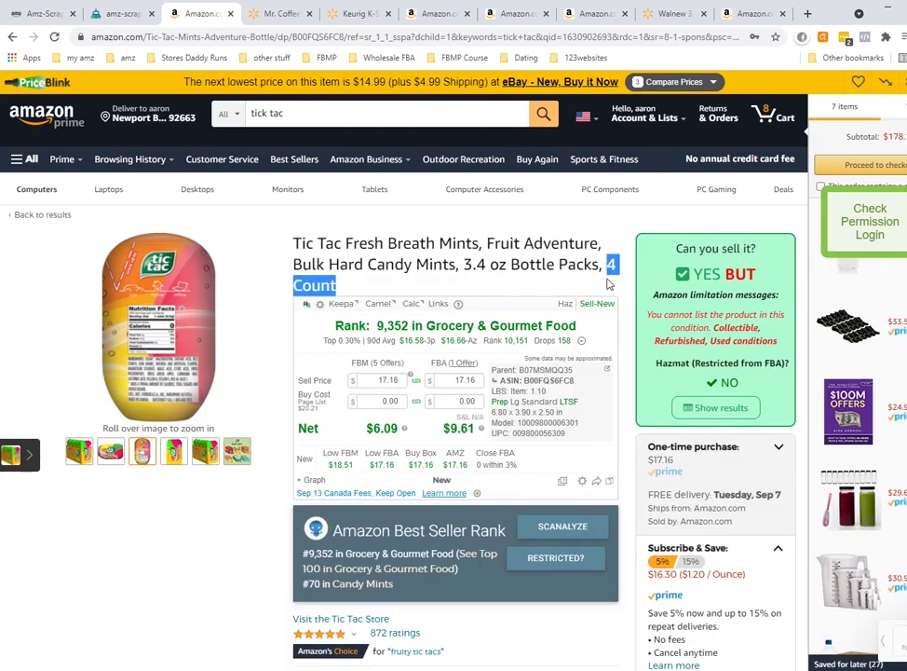
pyautogui.click(610, 284)
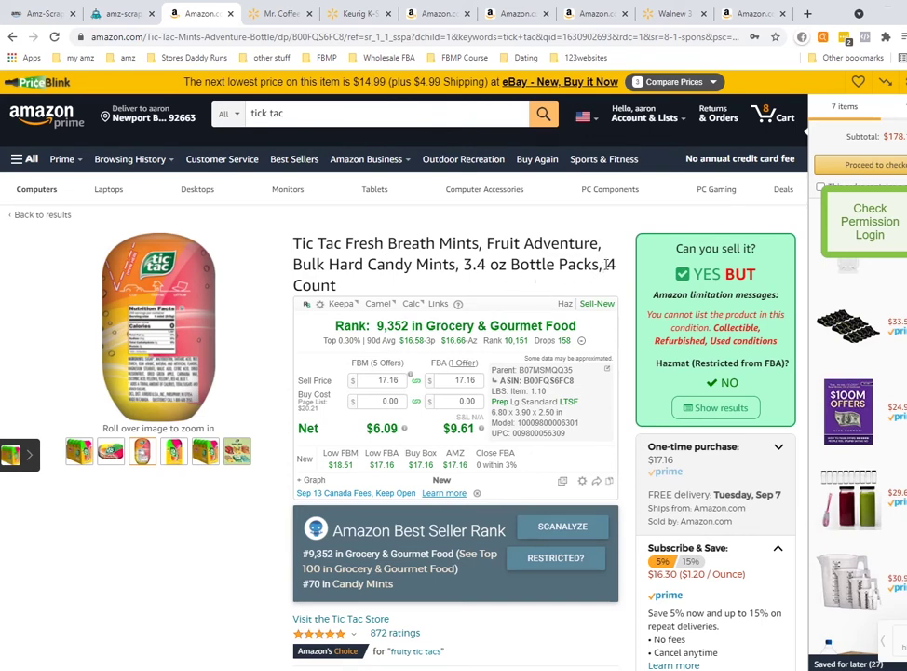
pyautogui.moveTo(607, 270); pyautogui.dragTo(610, 284)
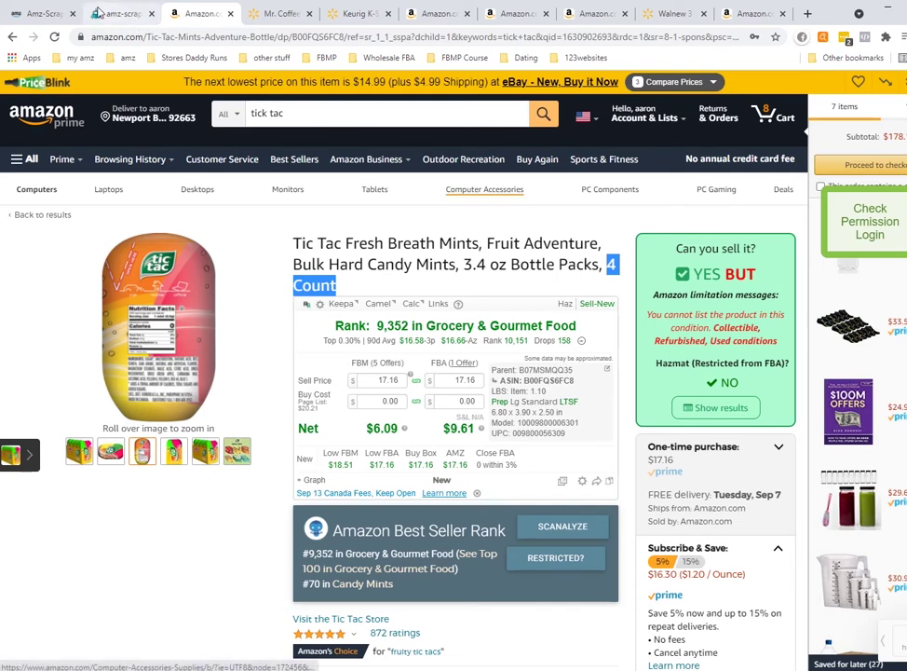
# Switch back to the AMZ Scraper lister, set the Walmart source's bundle quantity to 4, and review both product sides
pyautogui.click(121, 13)
pyautogui.moveTo(790, 595); pyautogui.dragTo(900, 595)
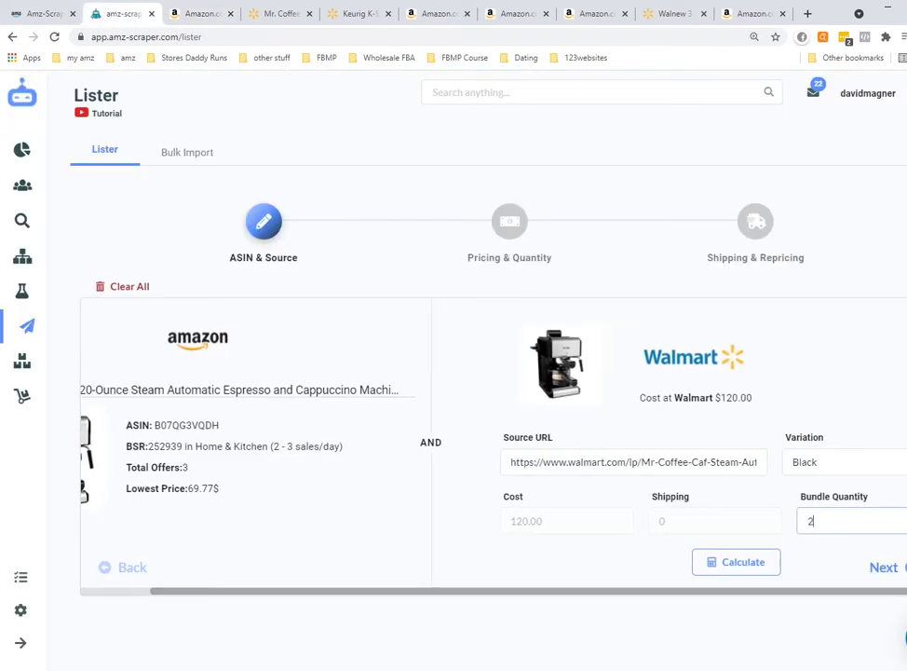
pyautogui.press('BackSpace')
pyautogui.write('4')
pyautogui.moveTo(328, 594); pyautogui.dragTo(196, 590)
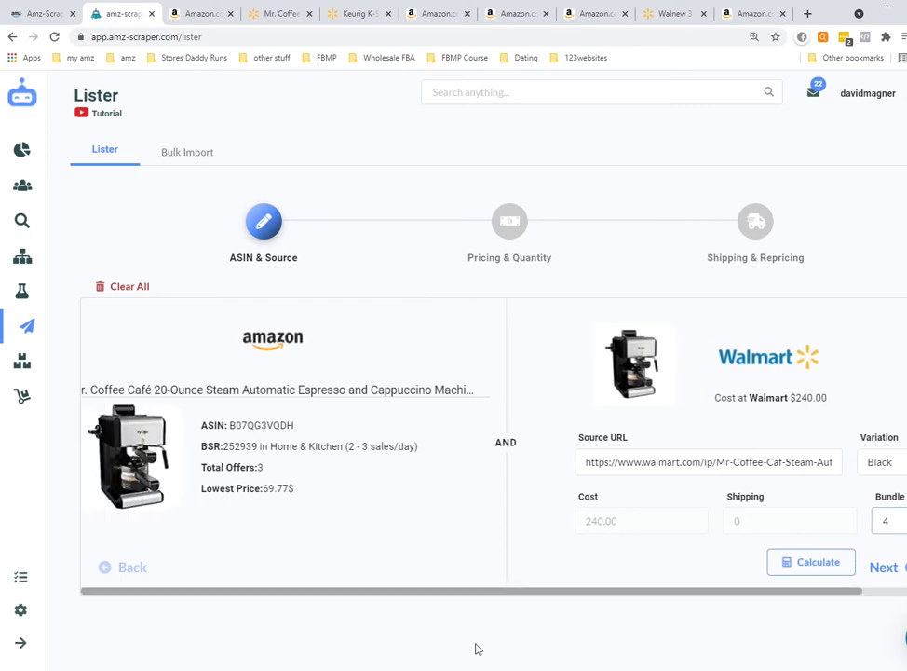
pyautogui.moveTo(502, 592); pyautogui.dragTo(662, 608)
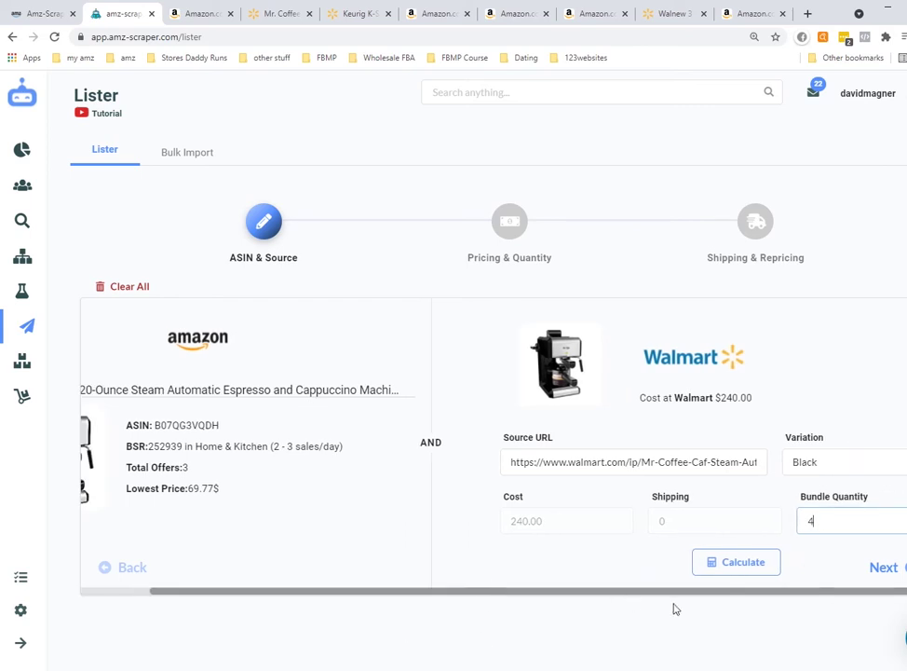
# Set the Walmart source's bundle quantity to 1 and recalculate its cost
pyautogui.press('Down')
pyautogui.press('Down')
pyautogui.press('Down')
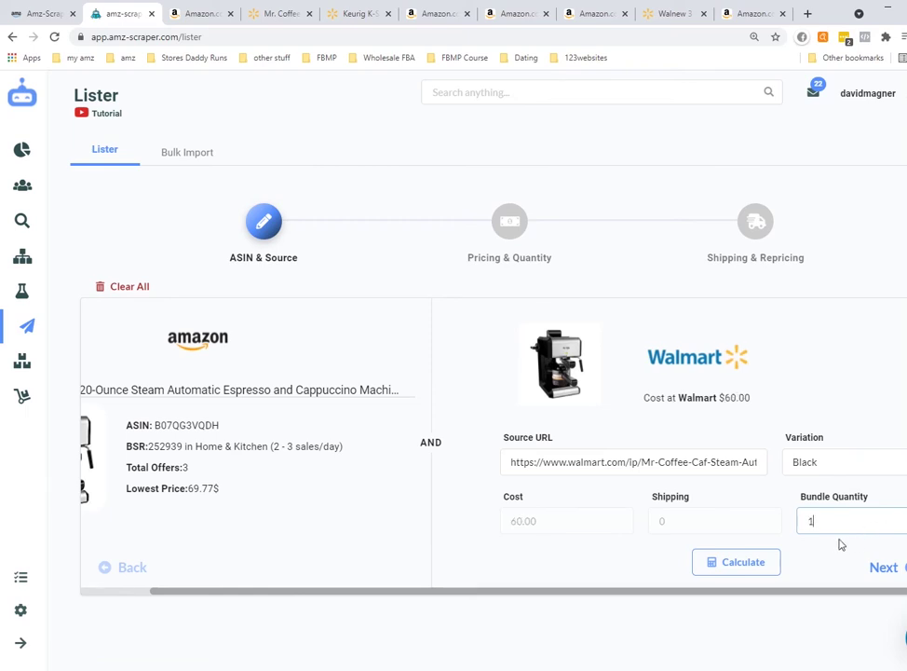
pyautogui.click(726, 562)
# Advance the listing to Pricing & Quantity, review the price and profit values, and continue to Shipping & Repricing
pyautogui.click(883, 569)
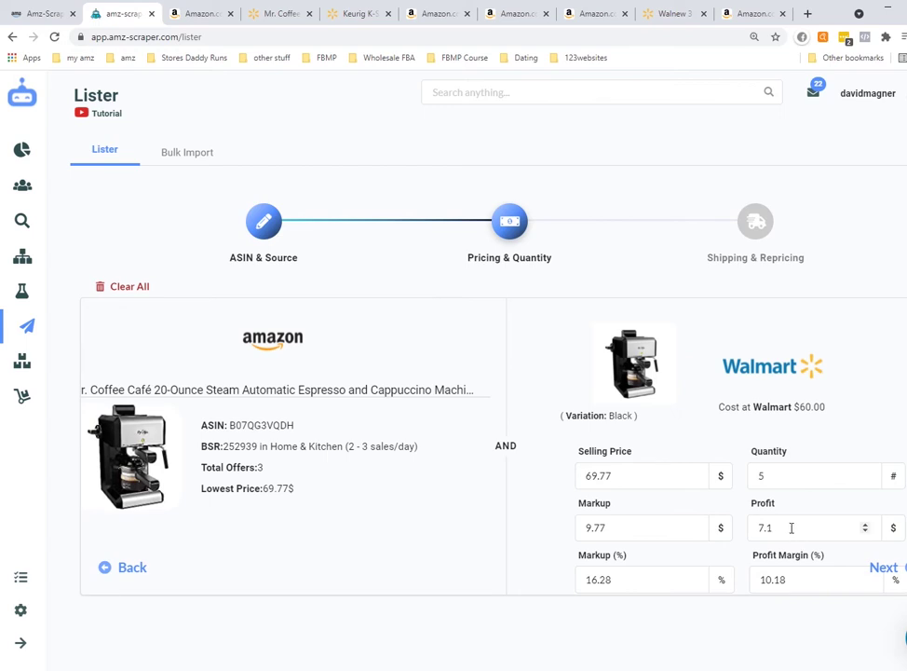
pyautogui.scroll(-1, 792, 528)
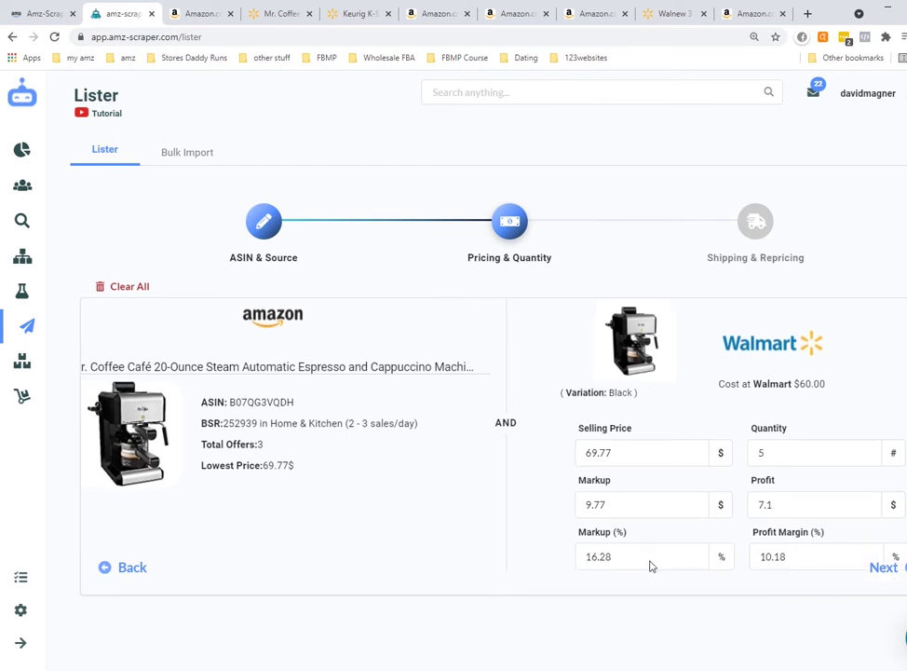
pyautogui.click(883, 567)
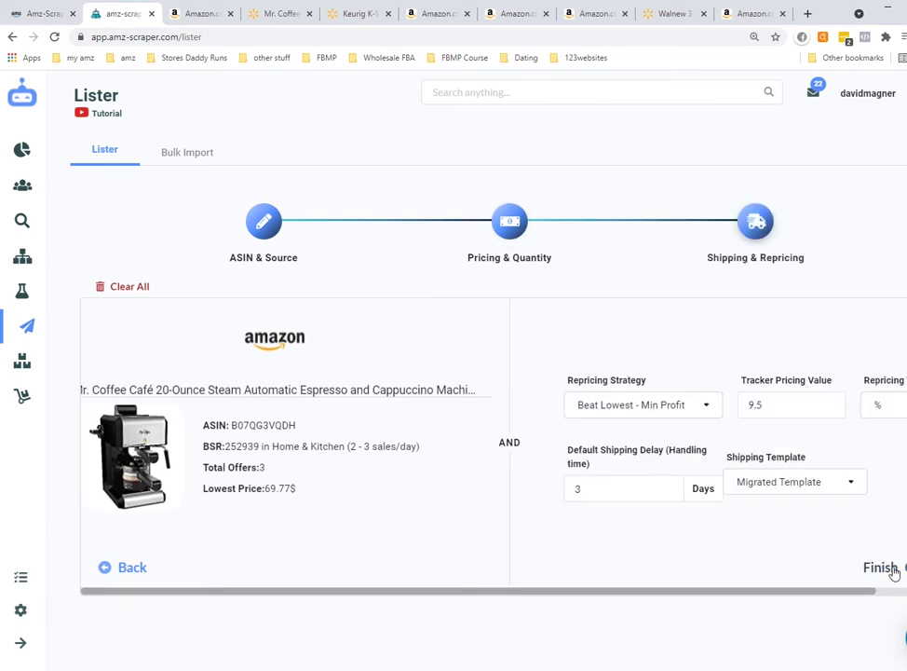
# Review the available repricing strategies and repricing types, keeping Beat Lowest - Min Profit as the strategy
pyautogui.click(680, 410)
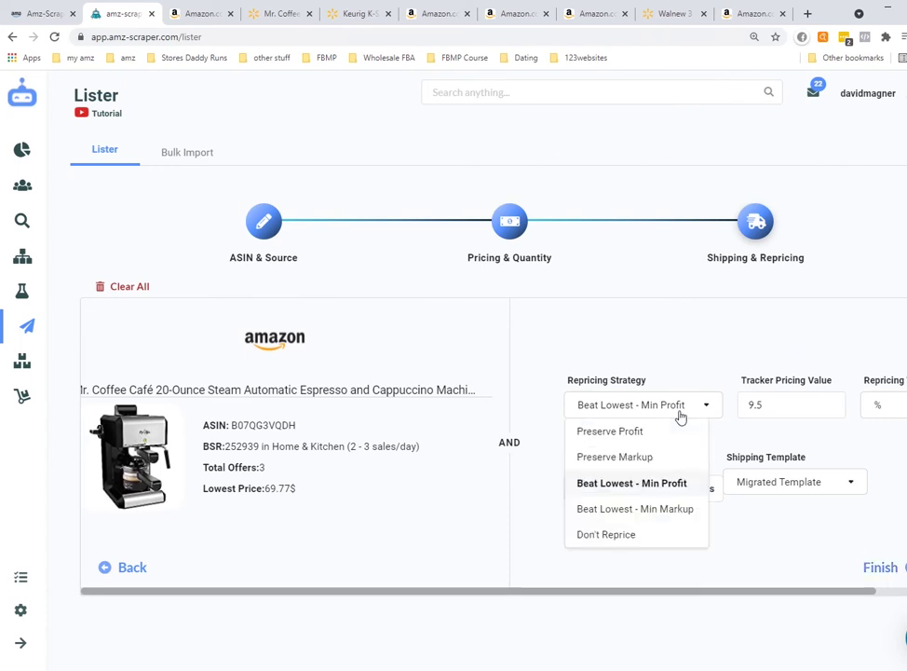
pyautogui.click(681, 415)
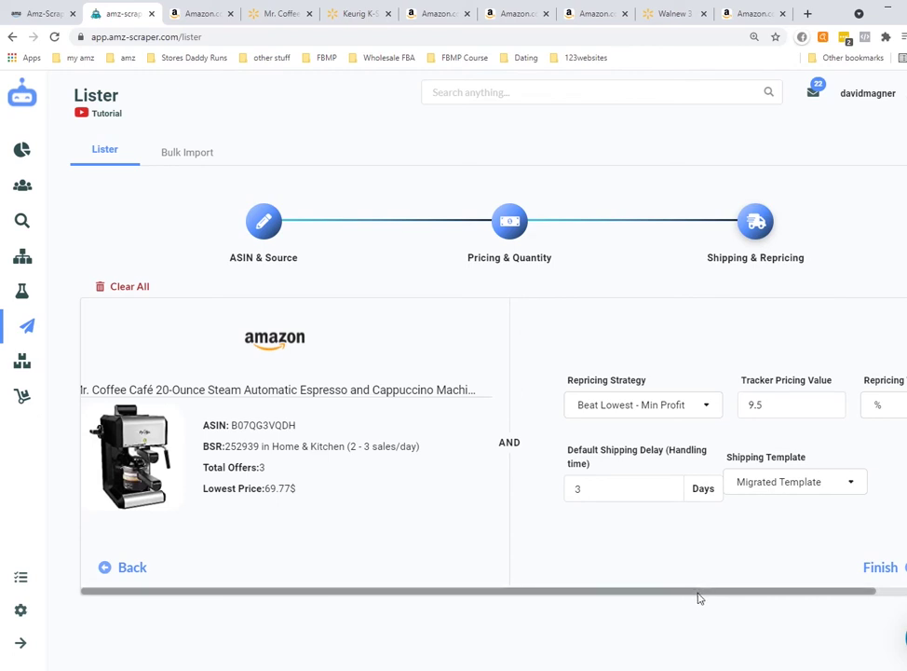
pyautogui.moveTo(699, 594); pyautogui.dragTo(778, 599)
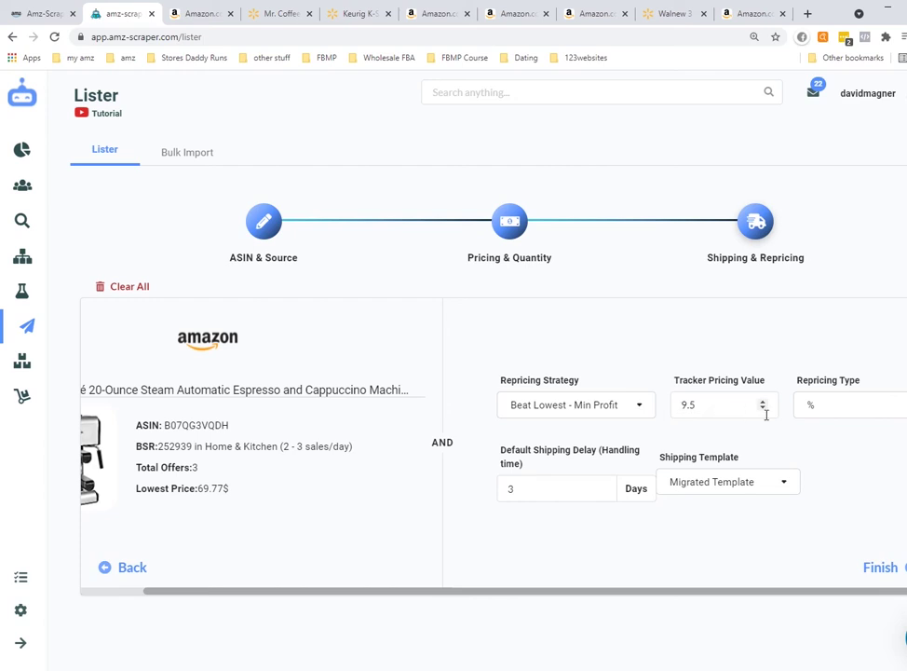
pyautogui.click(560, 415)
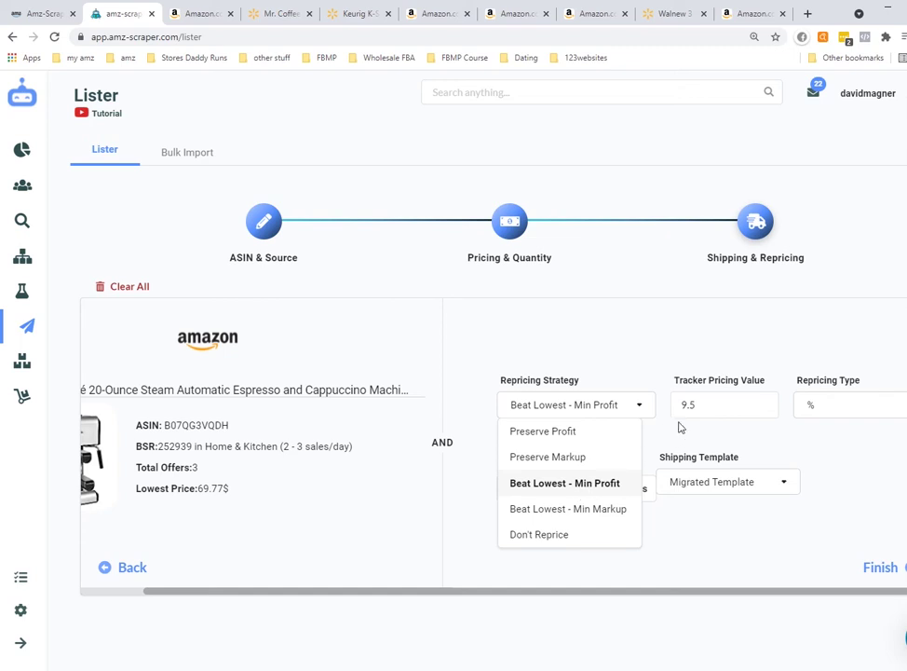
pyautogui.click(814, 404)
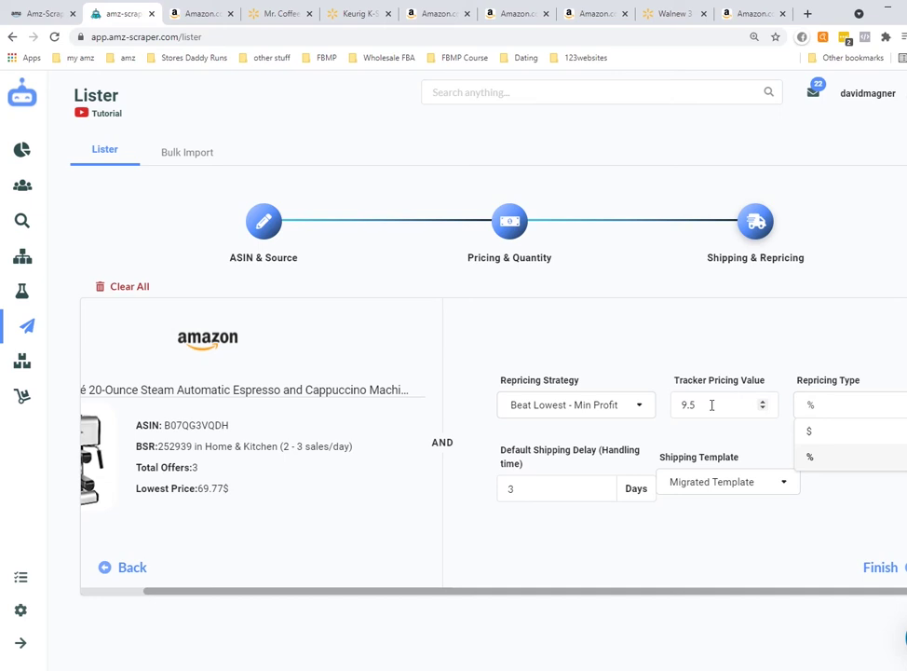
pyautogui.click(586, 406)
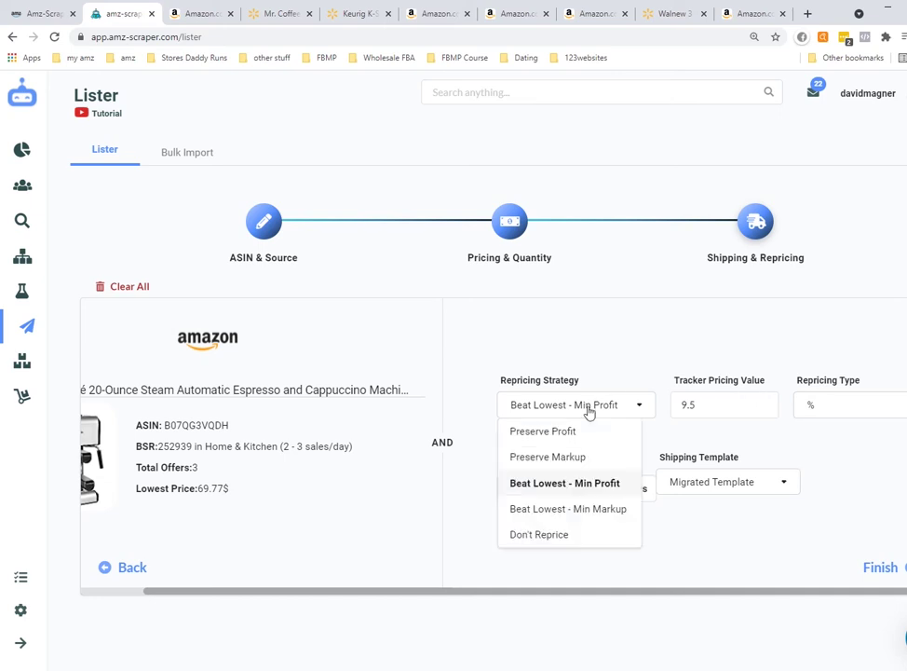
pyautogui.click(556, 484)
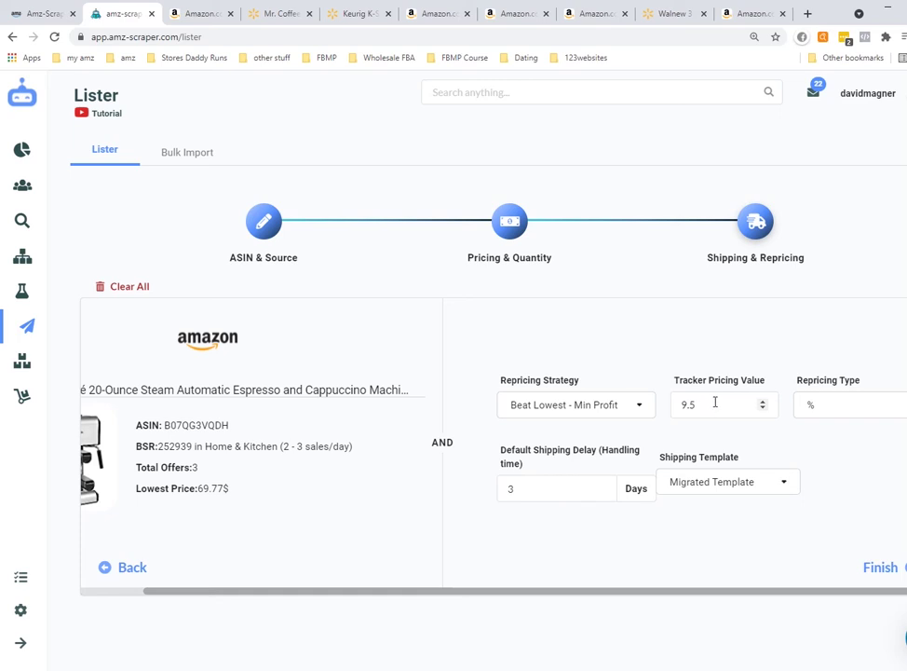
# Set the repricing type to $ and the tracker pricing value to 5.00
pyautogui.click(816, 408)
pyautogui.click(824, 440)
pyautogui.moveTo(717, 407); pyautogui.dragTo(652, 397)
pyautogui.write('5.00')
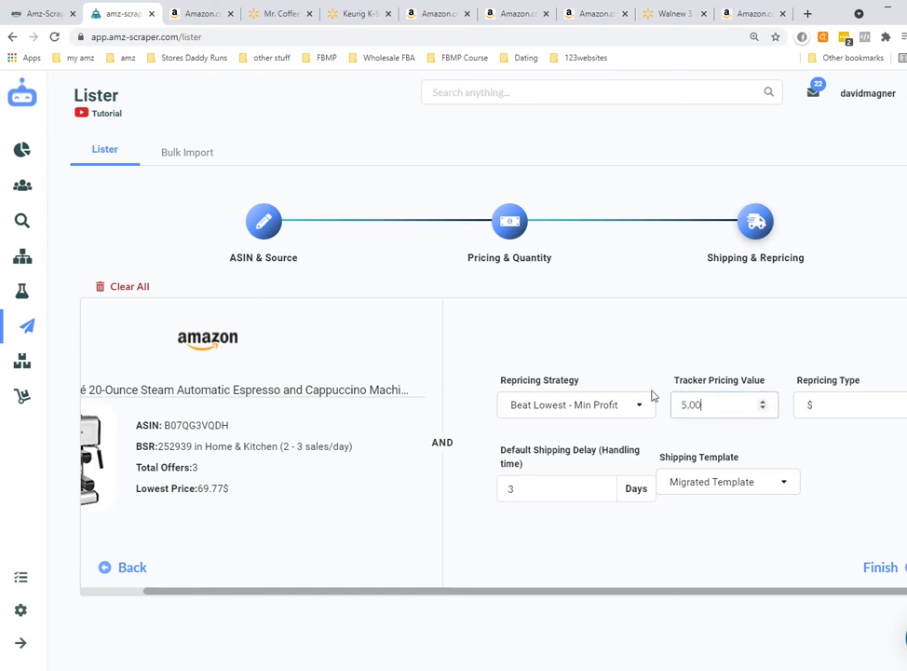
pyautogui.click(648, 351)
pyautogui.doubleClick(709, 409)
pyautogui.click(711, 419)
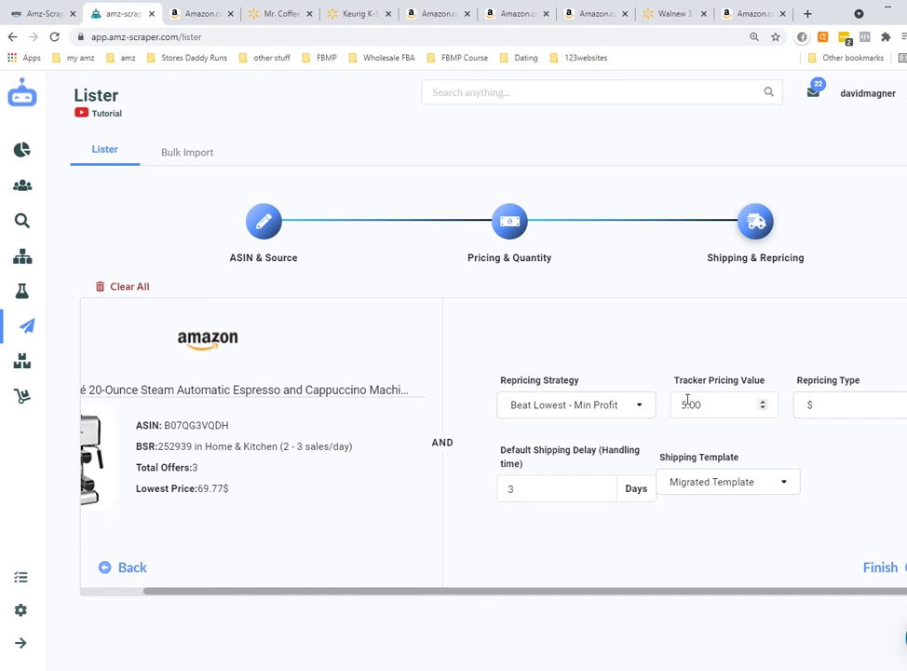
# Set the repricing type to % and the tracker pricing value to 9.5, keeping the Beat Lowest - Min Profit strategy
pyautogui.click(637, 408)
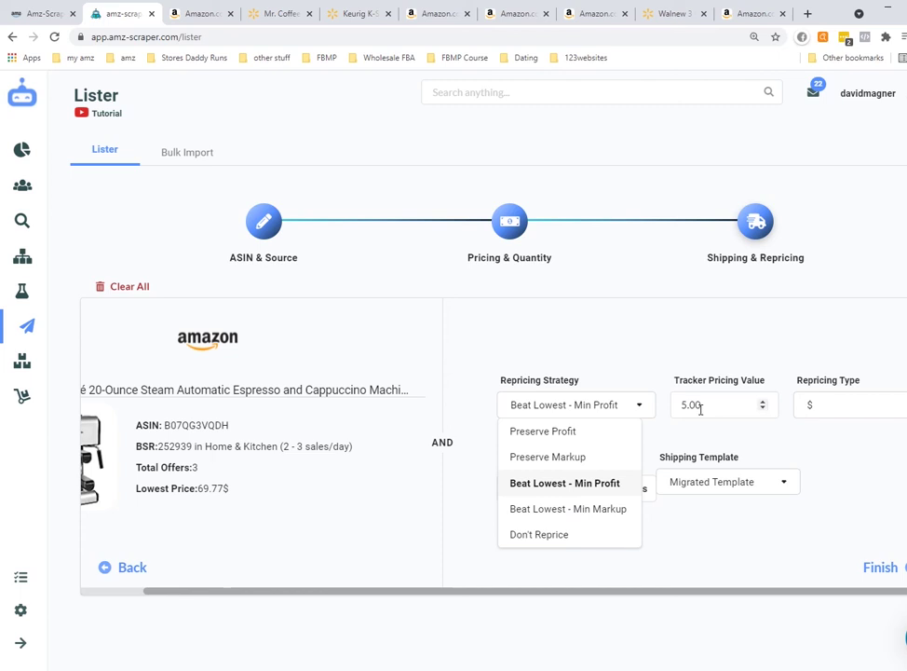
pyautogui.click(849, 416)
pyautogui.click(812, 457)
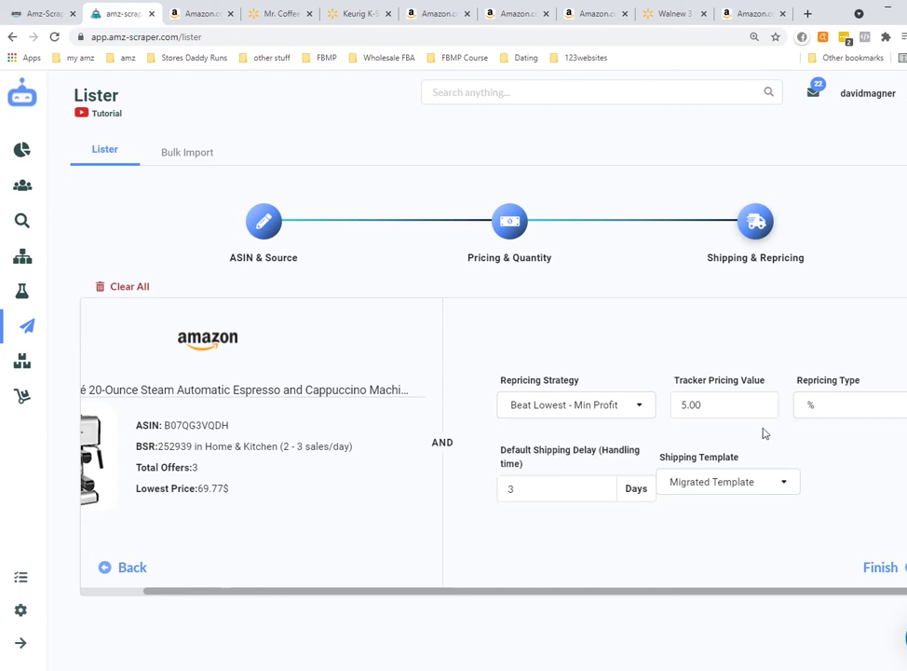
pyautogui.doubleClick(724, 406)
pyautogui.write('9.50')
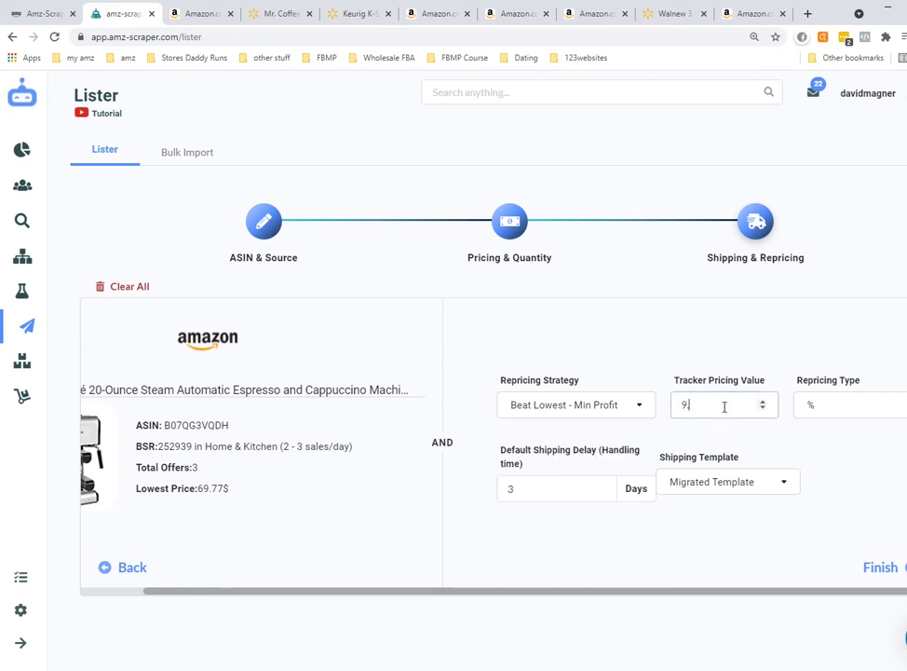
pyautogui.click(678, 351)
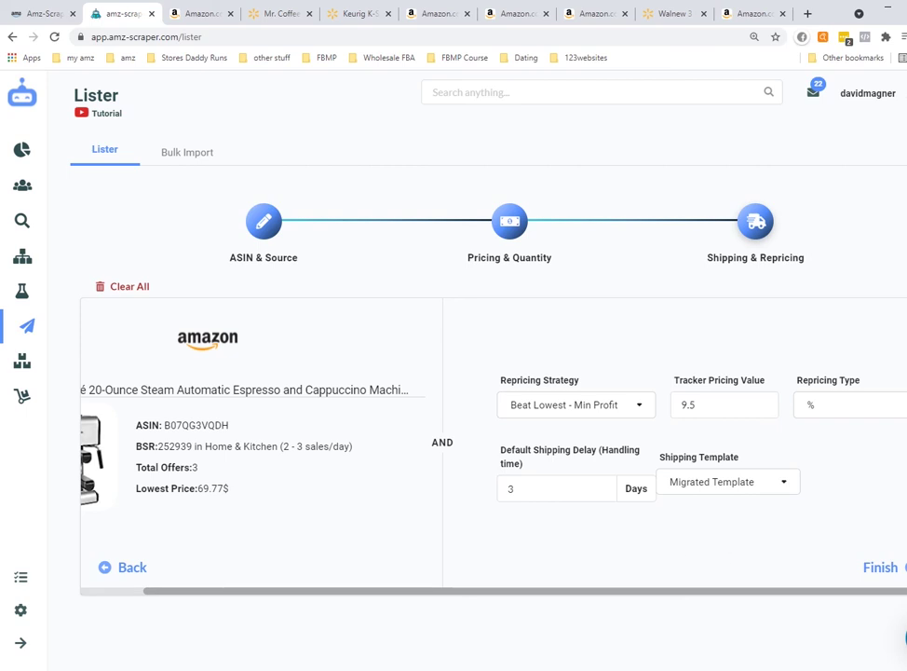
# Open the Bulk Import instructions and read the requirements for each template column
pyautogui.click(169, 153)
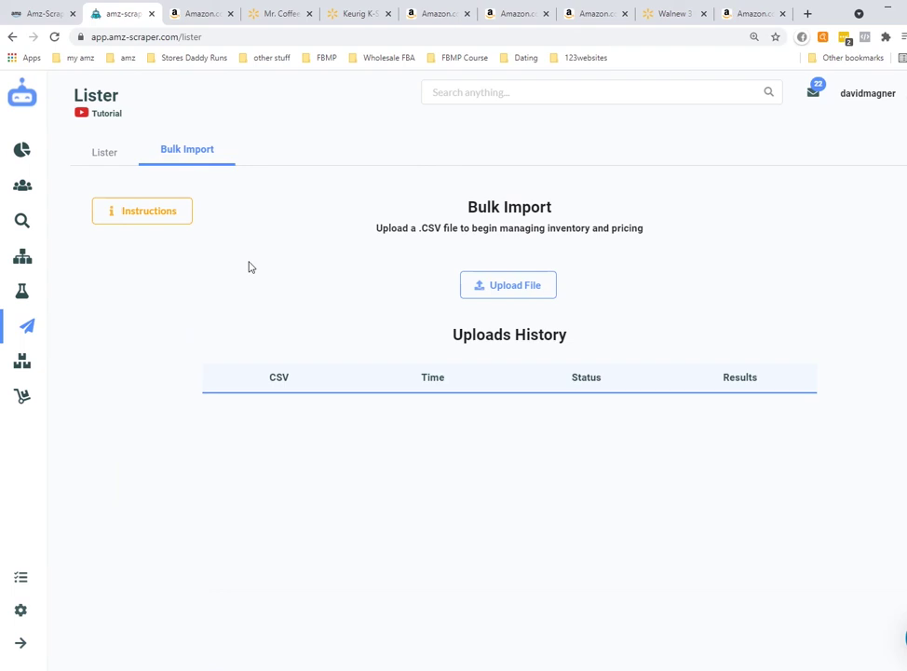
pyautogui.click(161, 220)
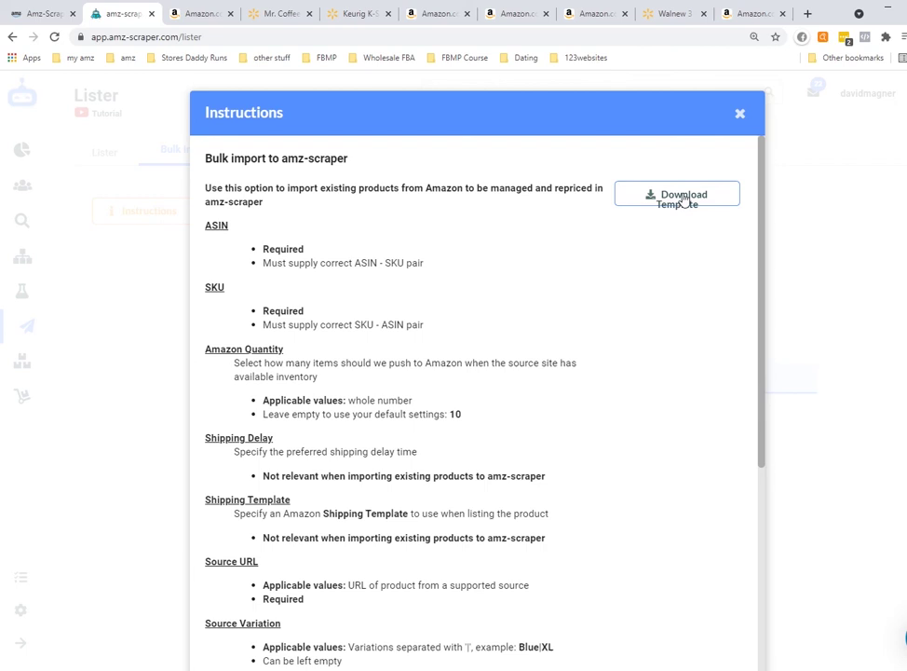
pyautogui.scroll(-2, 300, 245)
pyautogui.scroll(2, 234, 250)
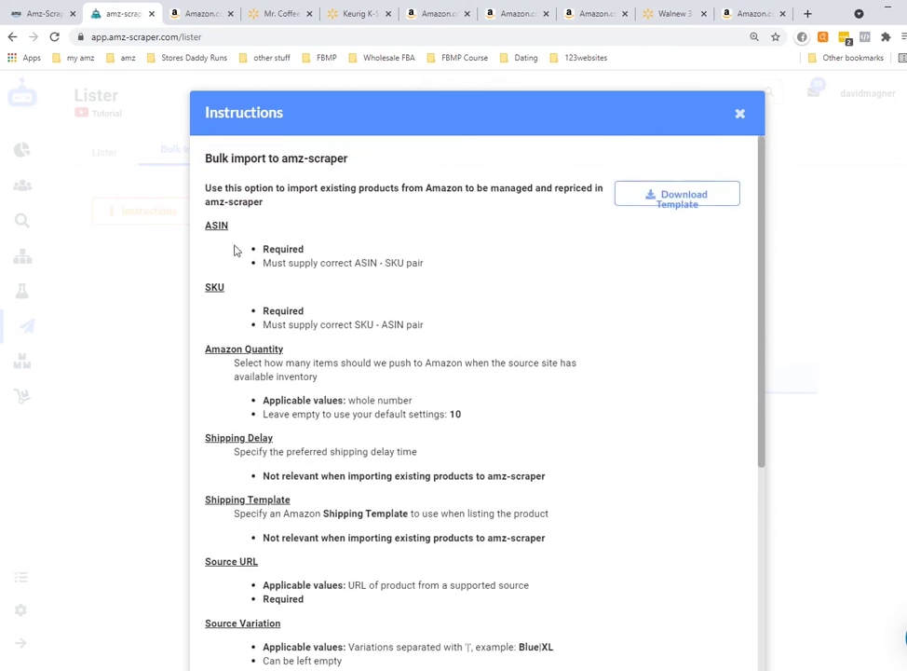
pyautogui.moveTo(207, 227); pyautogui.dragTo(380, 371)
pyautogui.scroll(-3, 376, 370)
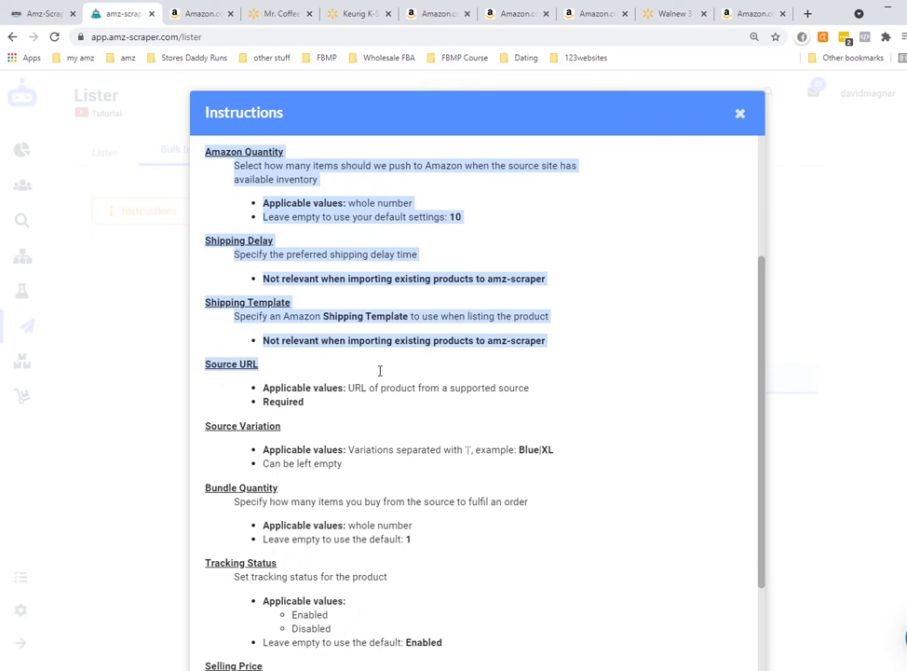
pyautogui.scroll(3, 380, 371)
# Download the bulk import CSV template and open it in Excel
pyautogui.click(643, 197)
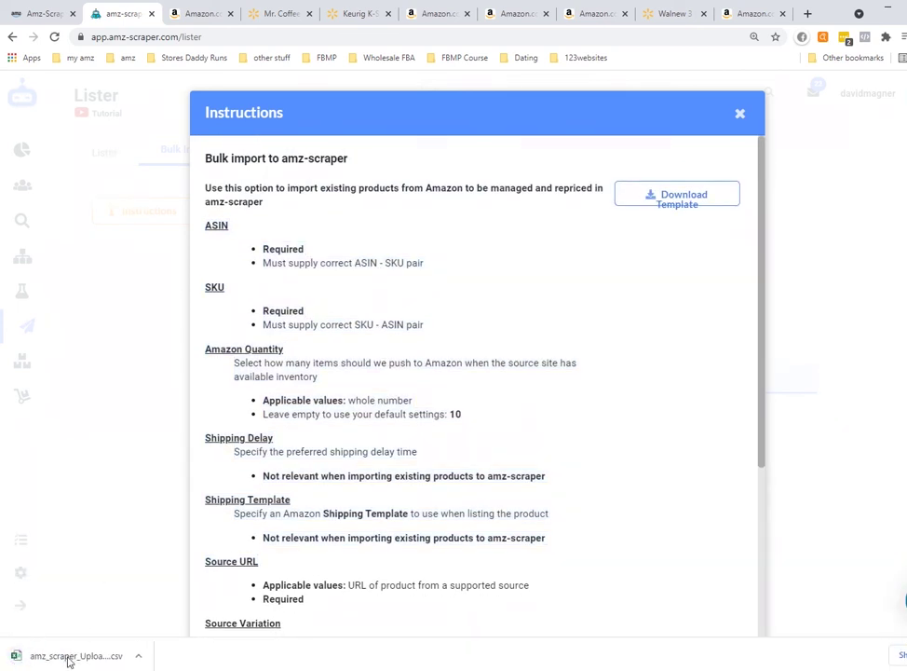
pyautogui.click(72, 652)
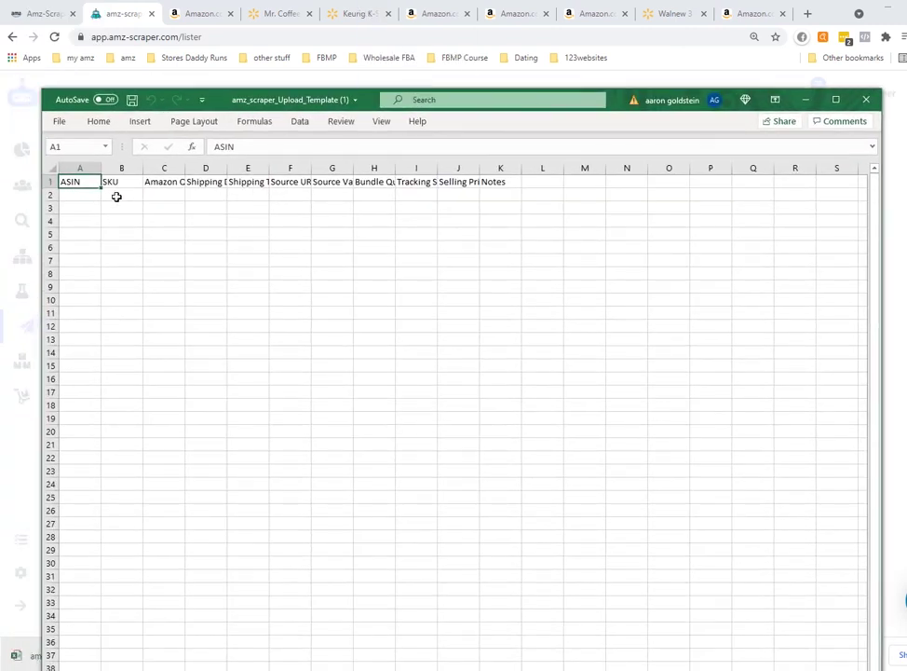
# Examine the column headers in row 1 of the upload template, from SKU through Bundle Quantity and beyond
pyautogui.click(122, 183)
pyautogui.click(165, 179)
pyautogui.press('Right')
pyautogui.press('Right')
pyautogui.press('Right')
pyautogui.press('Right')
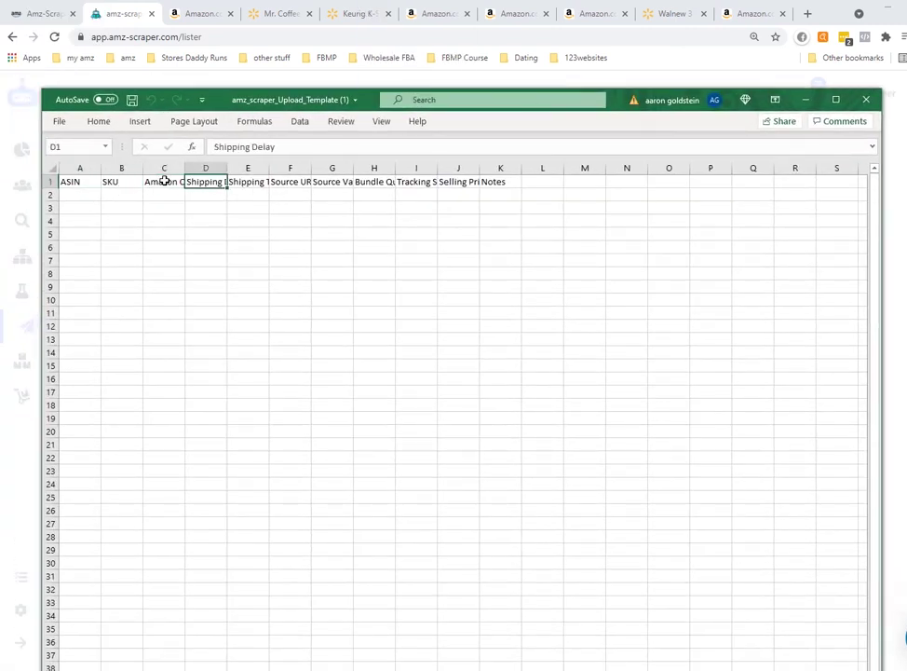
pyautogui.press('Right')
pyautogui.press('Right')
pyautogui.press('Right')
pyautogui.press('Right')
pyautogui.press('Left')
pyautogui.press('Left')
pyautogui.press('Left')
pyautogui.press('Left')
pyautogui.press('Left')
pyautogui.press('Left')
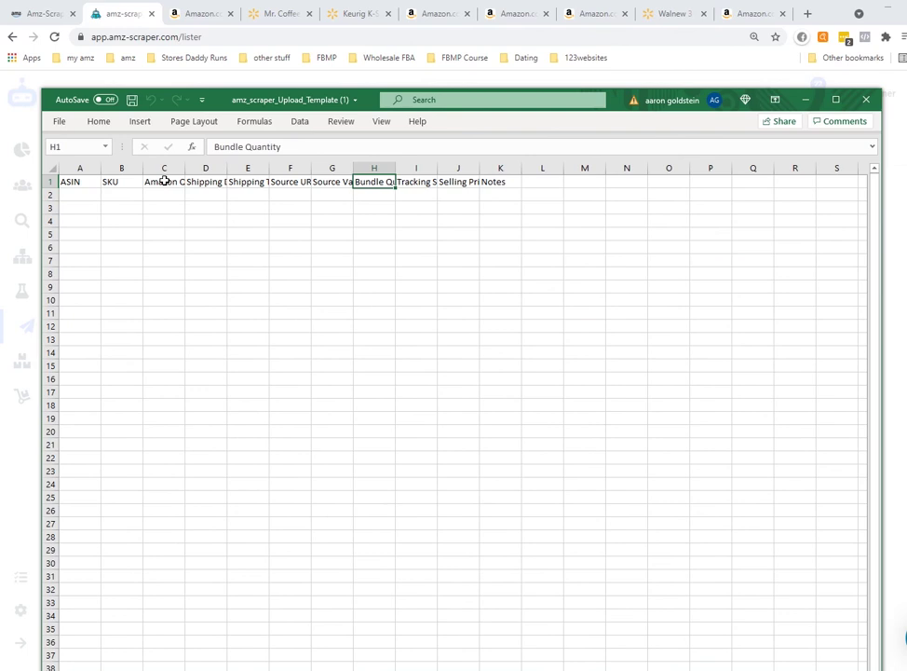
# Check the Amazon Quantity header in the template and move the Excel window aside to uncover the Bulk Import instructions
pyautogui.press('Left')
pyautogui.press('Left')
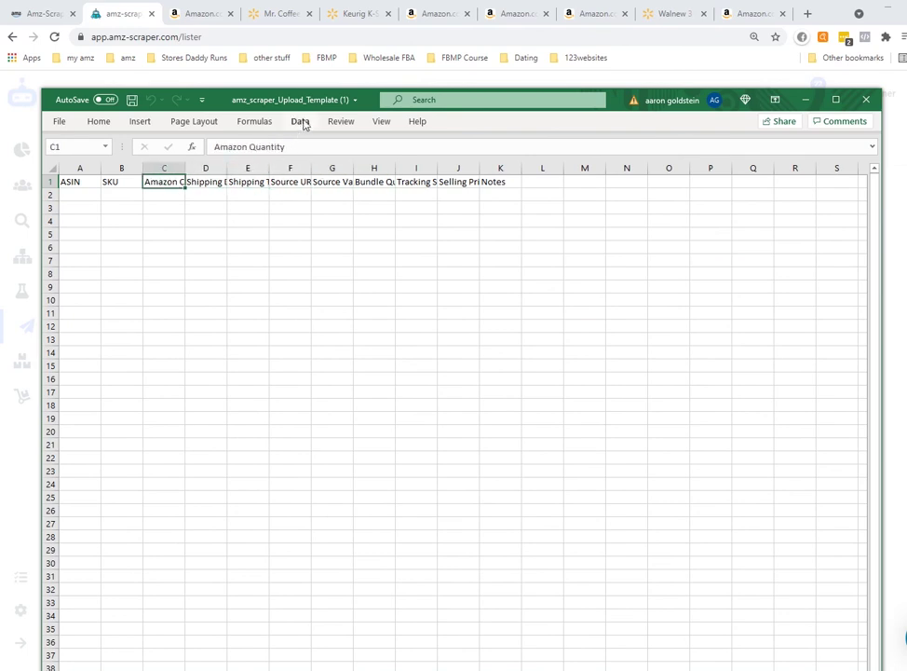
pyautogui.moveTo(377, 104); pyautogui.dragTo(353, 104)
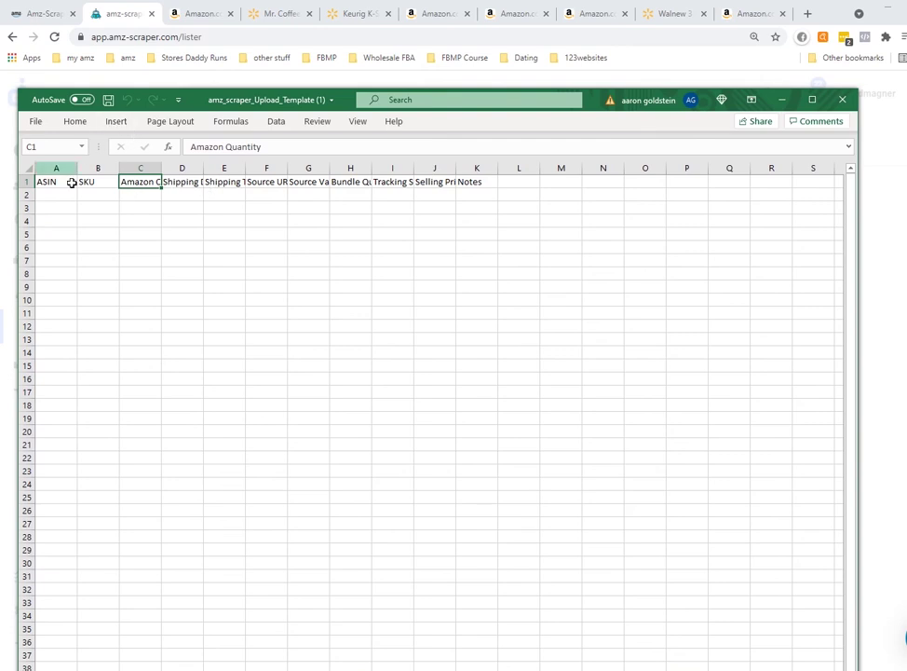
pyautogui.moveTo(257, 102); pyautogui.dragTo(0, 186)
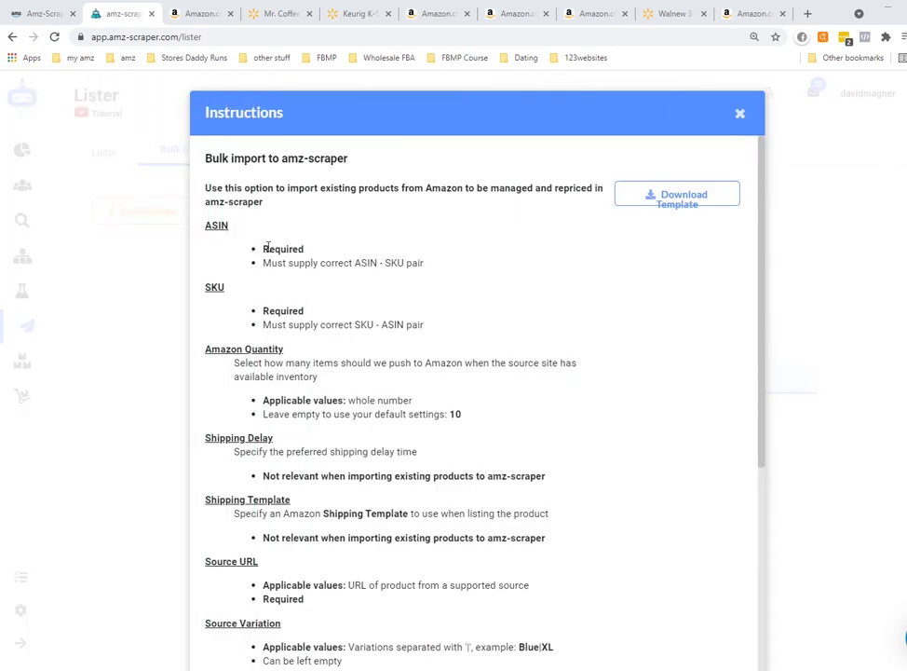
# Review the remaining column requirements through Notes, close the instructions and return to the Lister's Shipping & Repricing form
pyautogui.scroll(-1, 279, 310)
pyautogui.moveTo(272, 296); pyautogui.dragTo(385, 381)
pyautogui.scroll(-3, 385, 381)
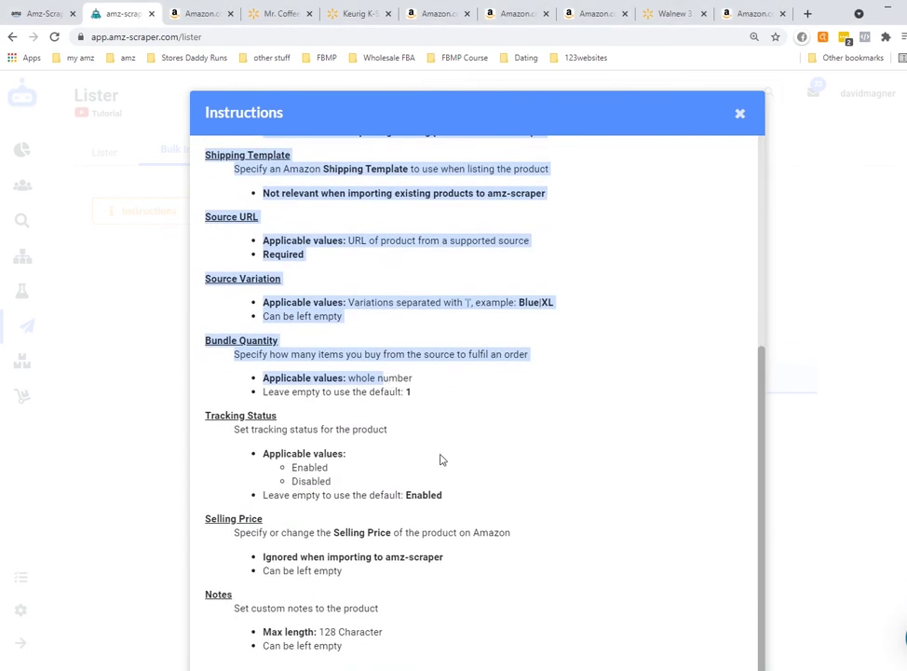
pyautogui.click(448, 452)
pyautogui.click(739, 113)
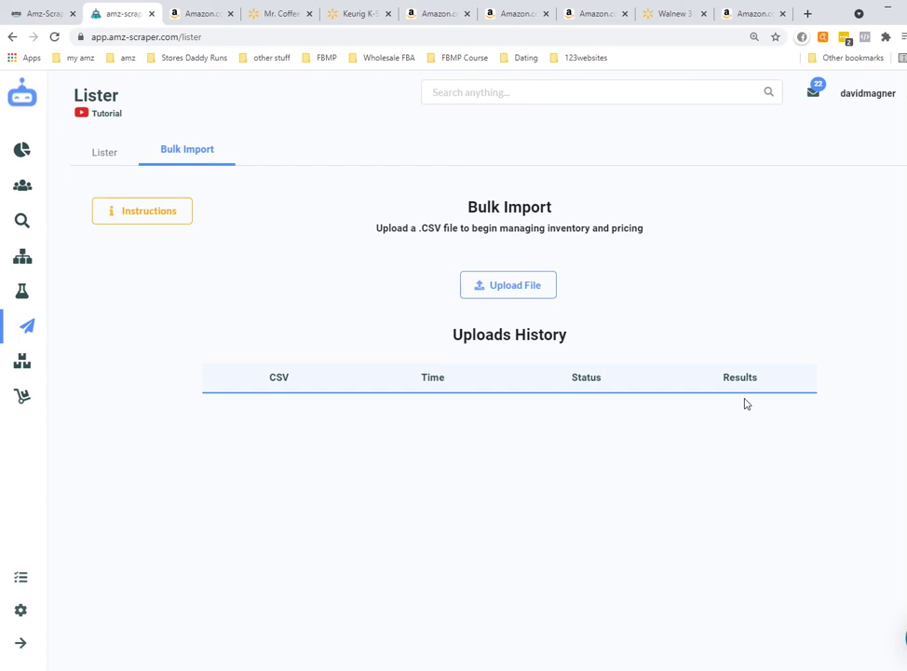
pyautogui.click(100, 155)
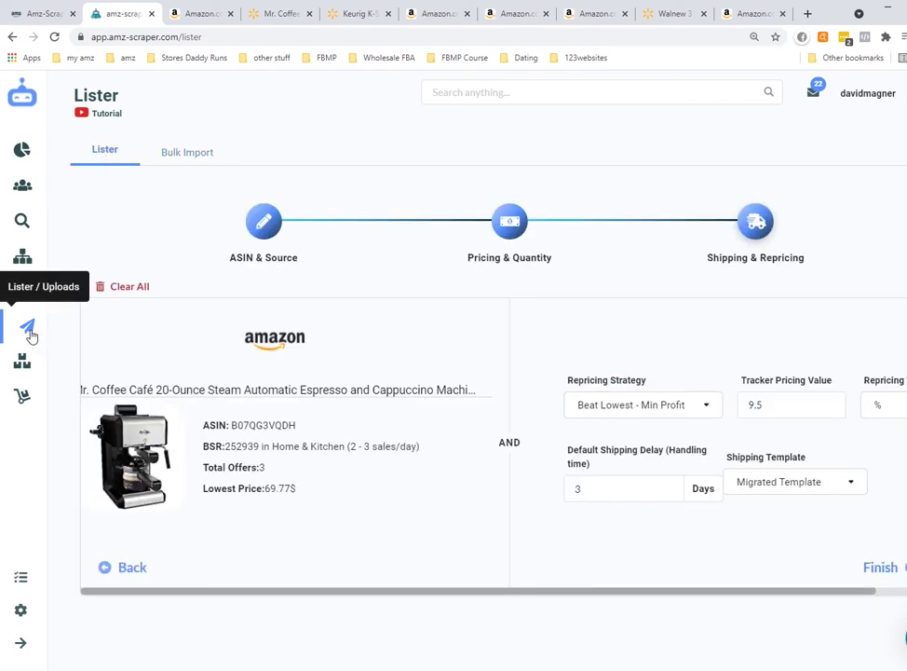